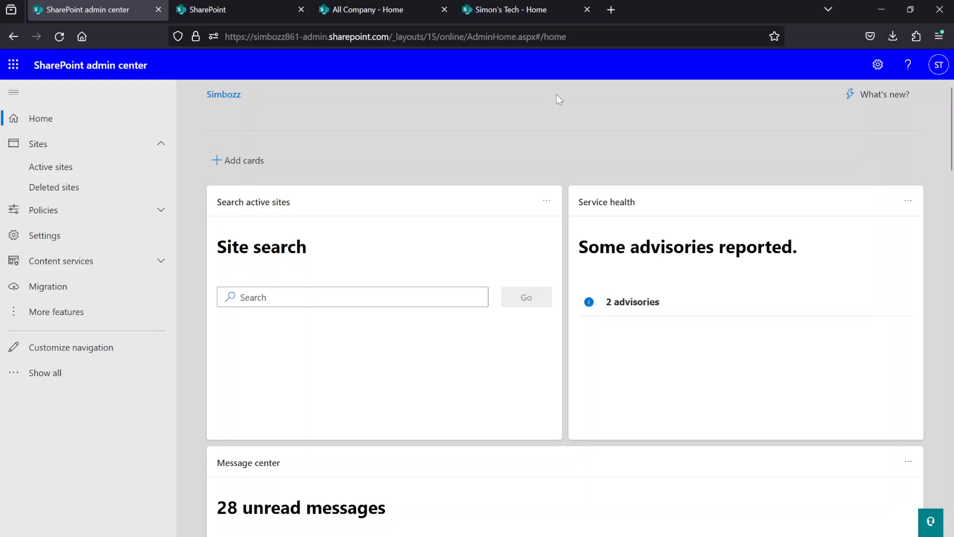
# - Review the organization-level Sharing policies, covering external sharing levels, default file and folder links, and other sharing settings
pyautogui.click(101, 218)
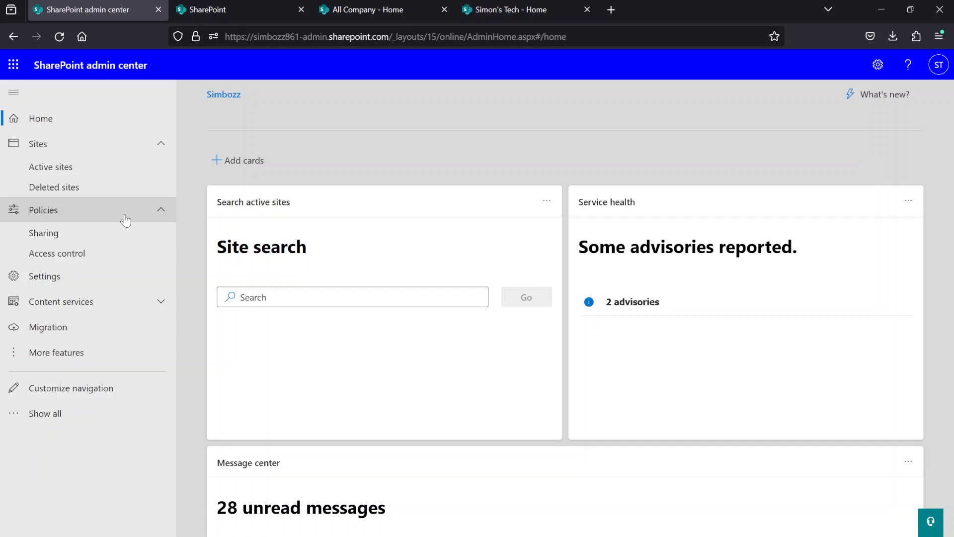
pyautogui.click(80, 237)
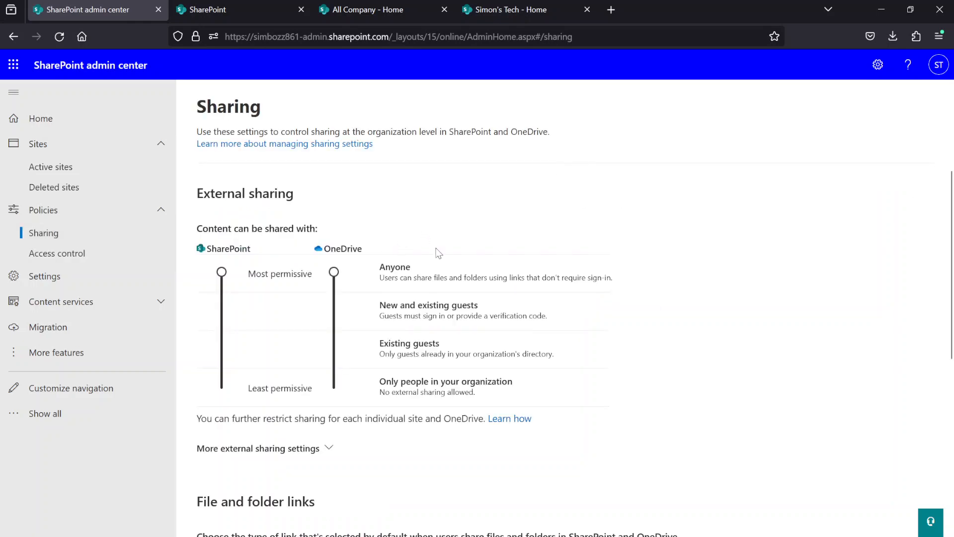
pyautogui.scroll(-7, 447, 298)
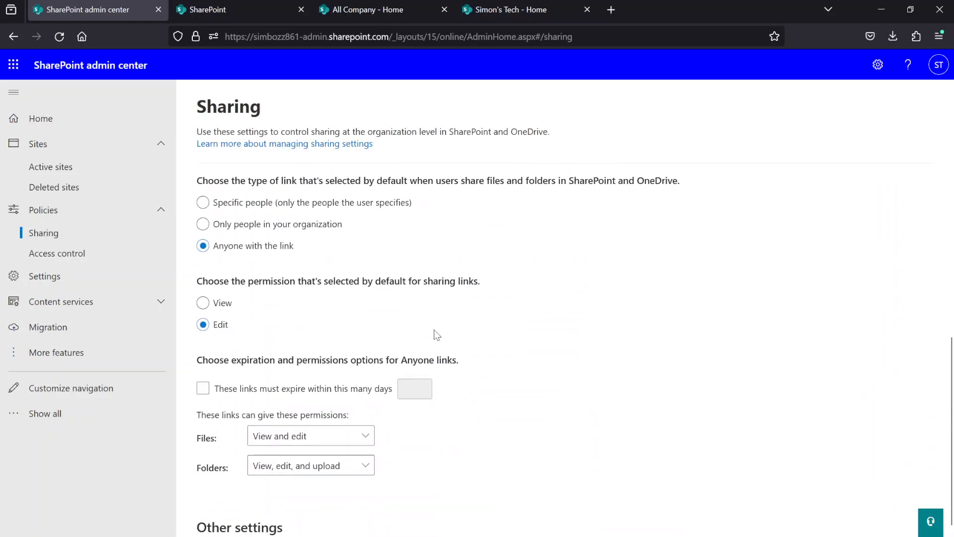
pyautogui.scroll(-2, 436, 334)
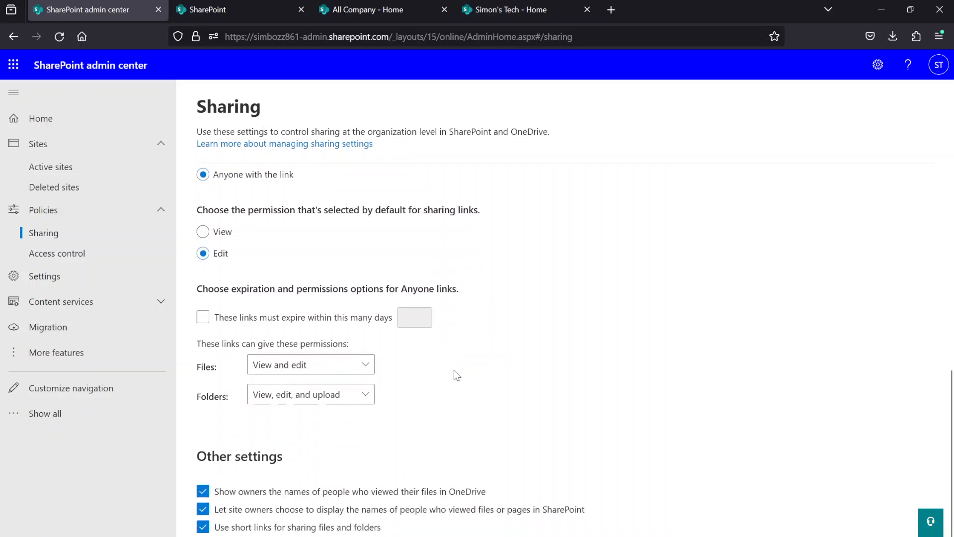
pyautogui.scroll(4, 454, 373)
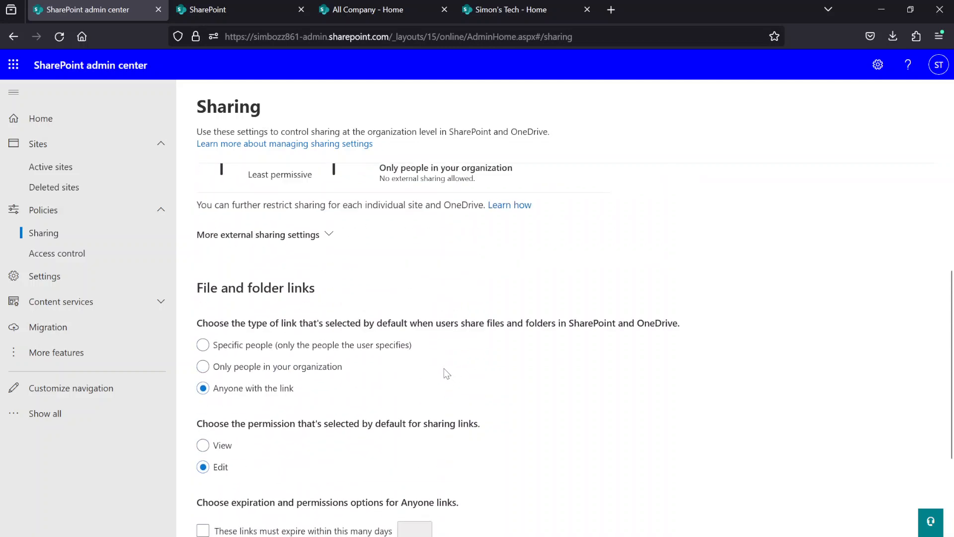
pyautogui.scroll(4, 445, 370)
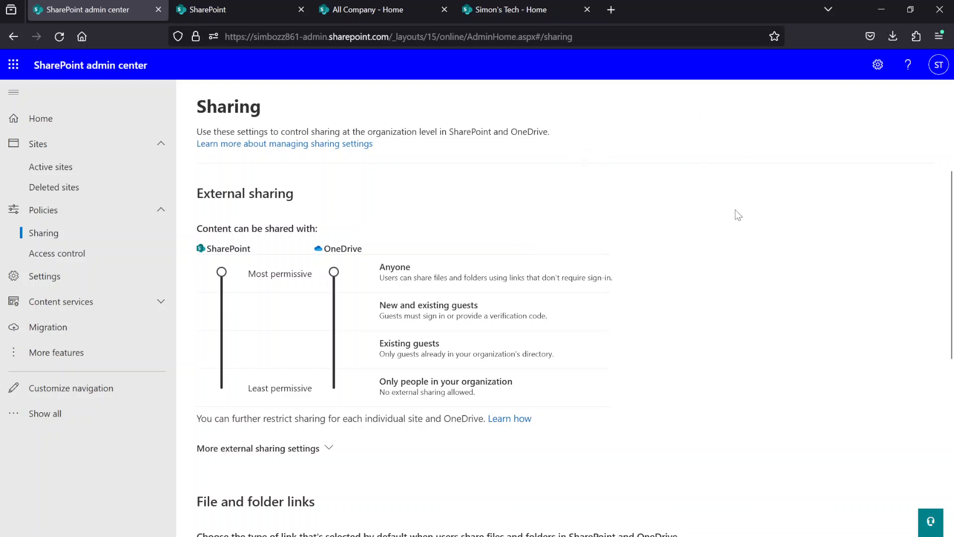
pyautogui.scroll(-1, 719, 184)
pyautogui.scroll(-3, 719, 184)
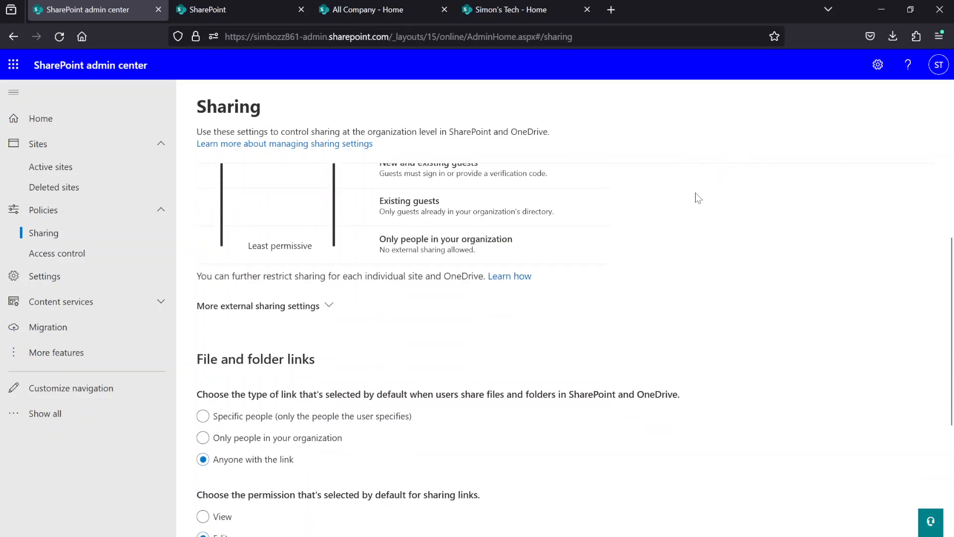
pyautogui.scroll(3, 562, 213)
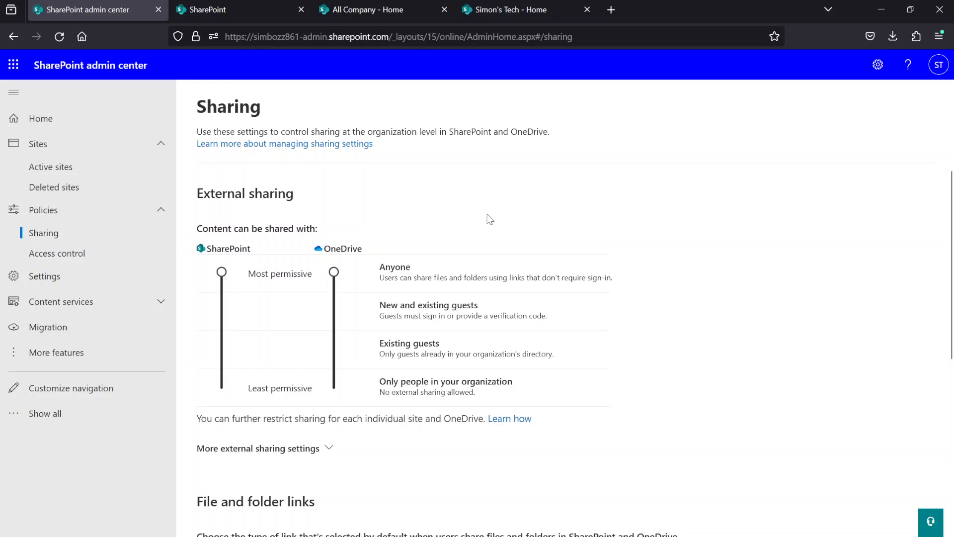
pyautogui.scroll(-4, 490, 219)
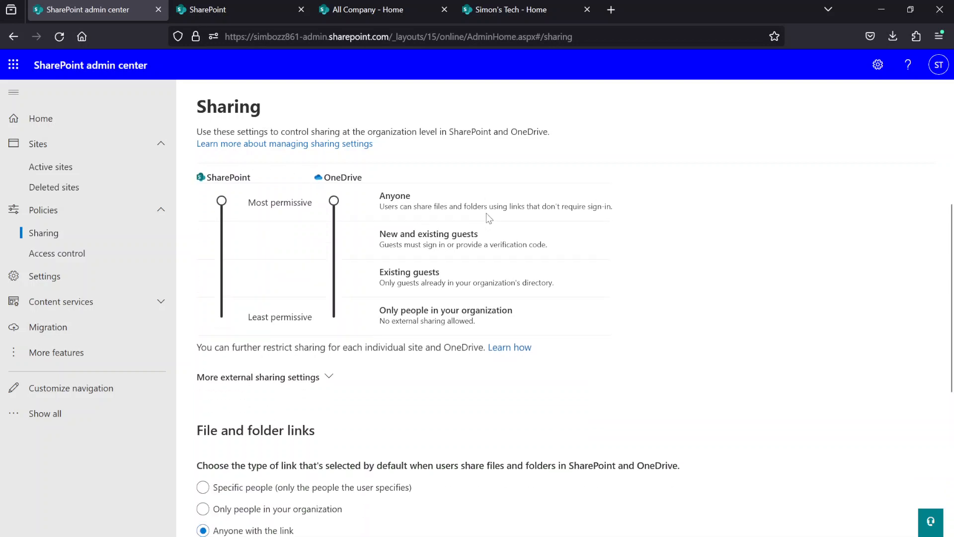
pyautogui.scroll(-1, 530, 400)
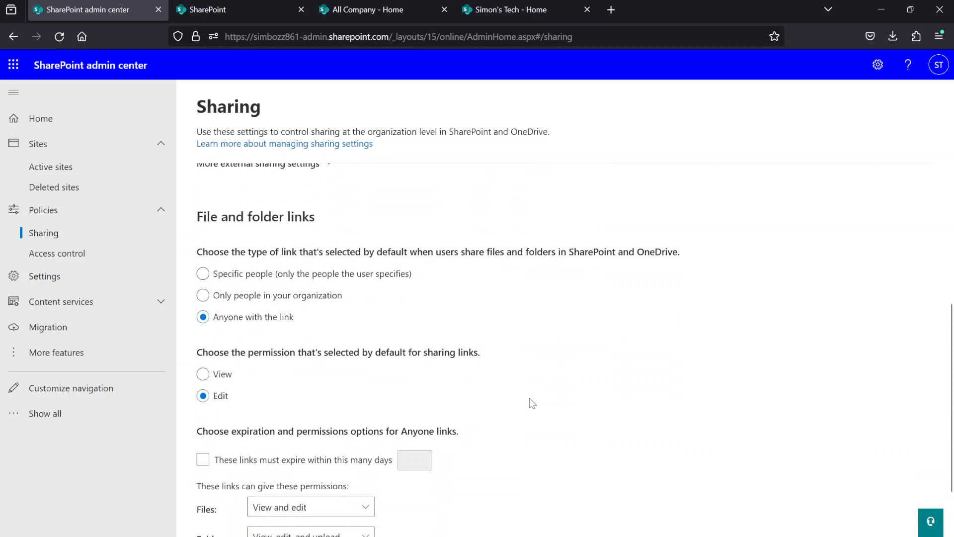
# - Review the Access control policies and the content sources available in Migration Manager
pyautogui.click(99, 256)
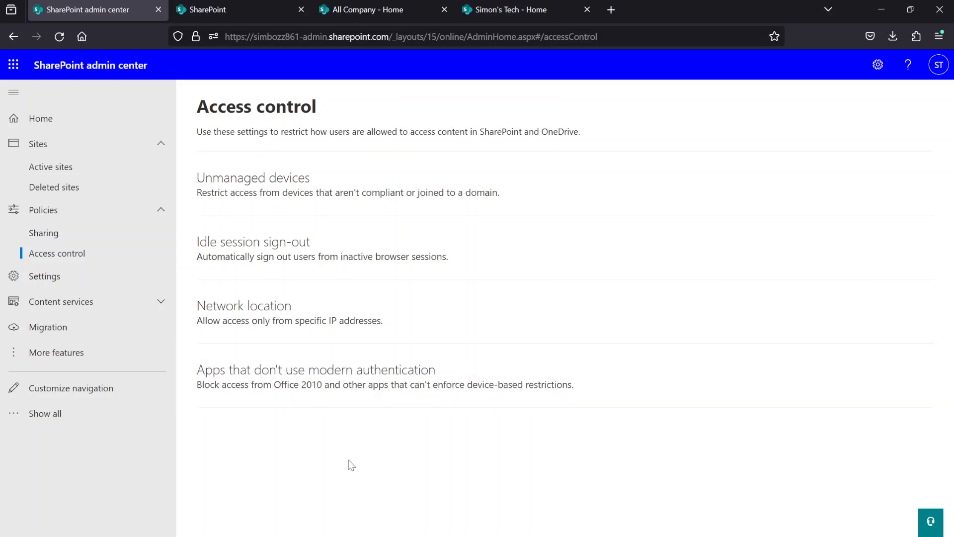
pyautogui.click(75, 333)
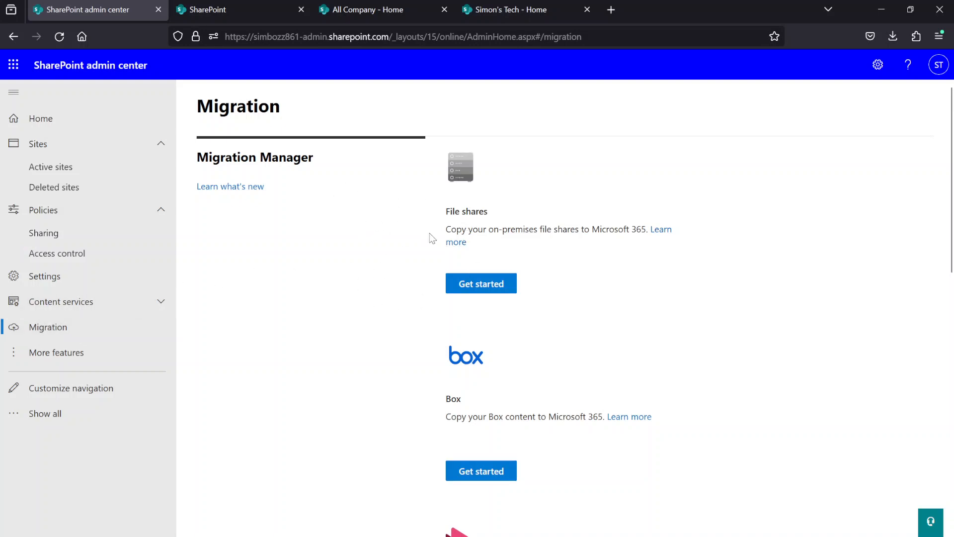
pyautogui.scroll(-4, 477, 293)
pyautogui.scroll(-12, 481, 293)
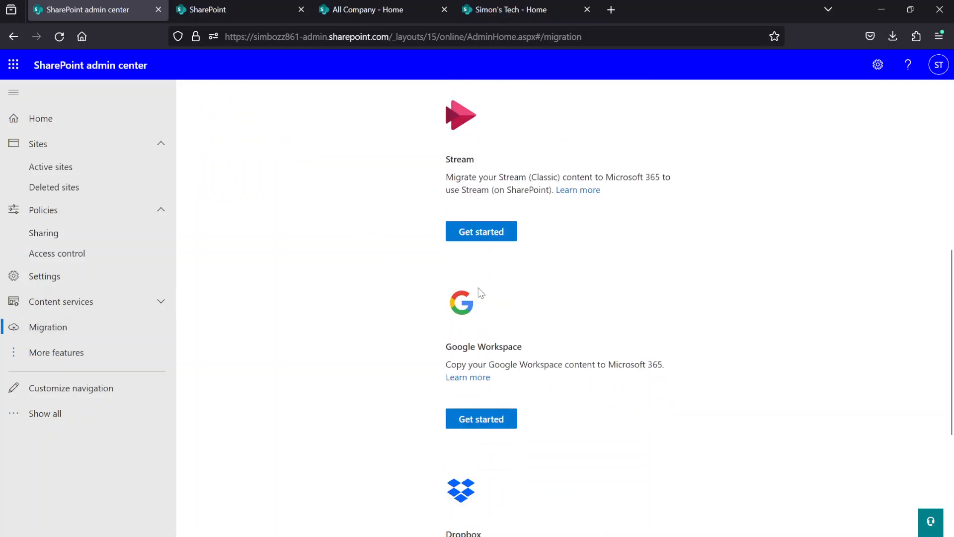
pyautogui.scroll(16, 428, 311)
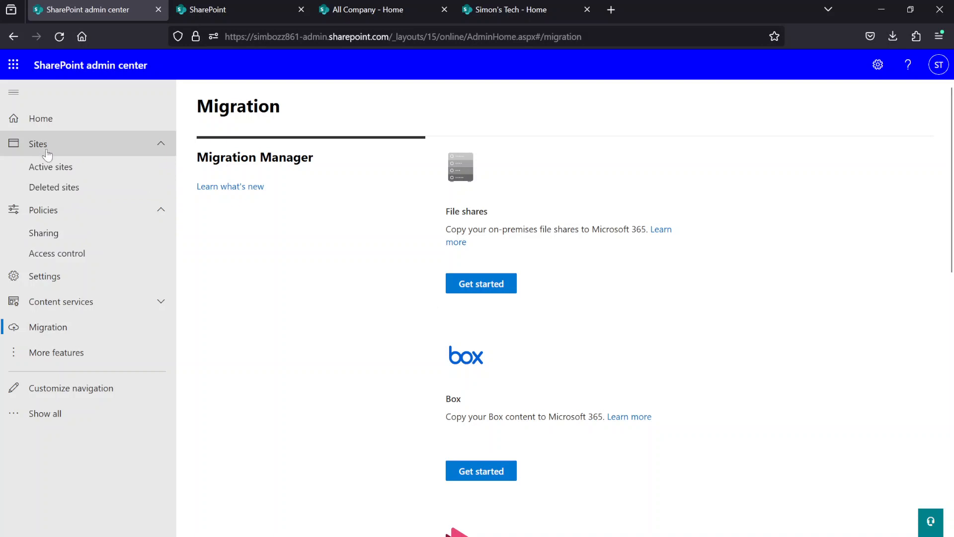
# - Collapse the Policies group and check which entries belong to Content services
pyautogui.click(93, 213)
pyautogui.click(129, 262)
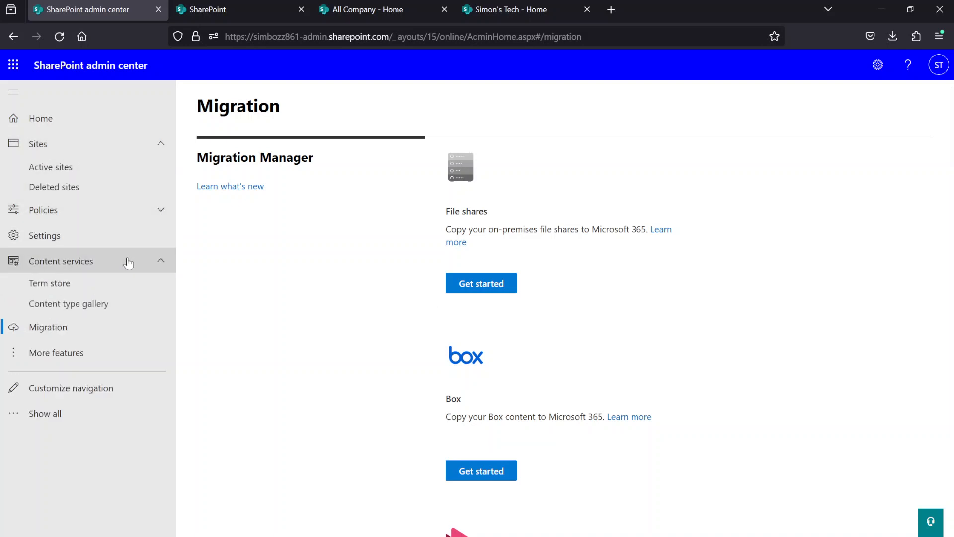
pyautogui.click(128, 263)
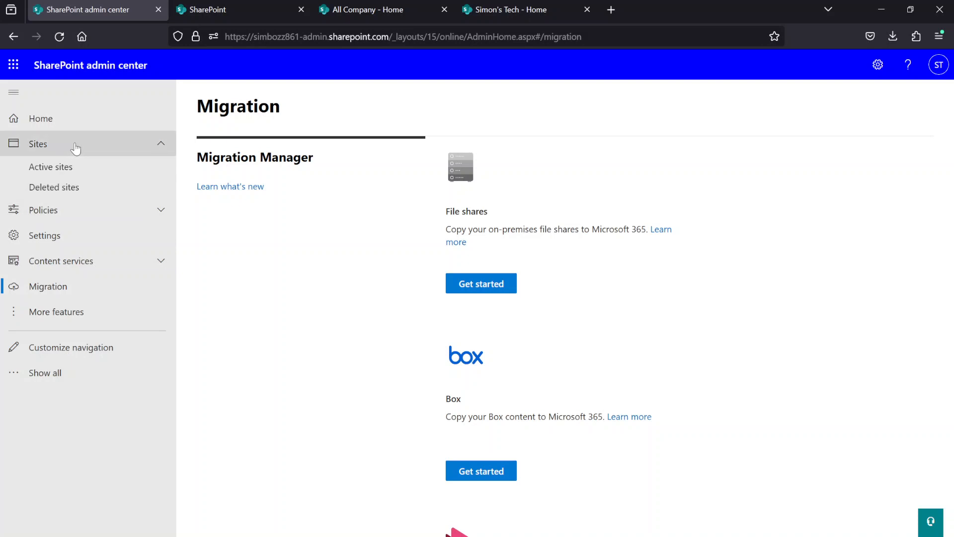
# - Open the list of active sites and examine the two All Company sites and the available storage
pyautogui.click(81, 166)
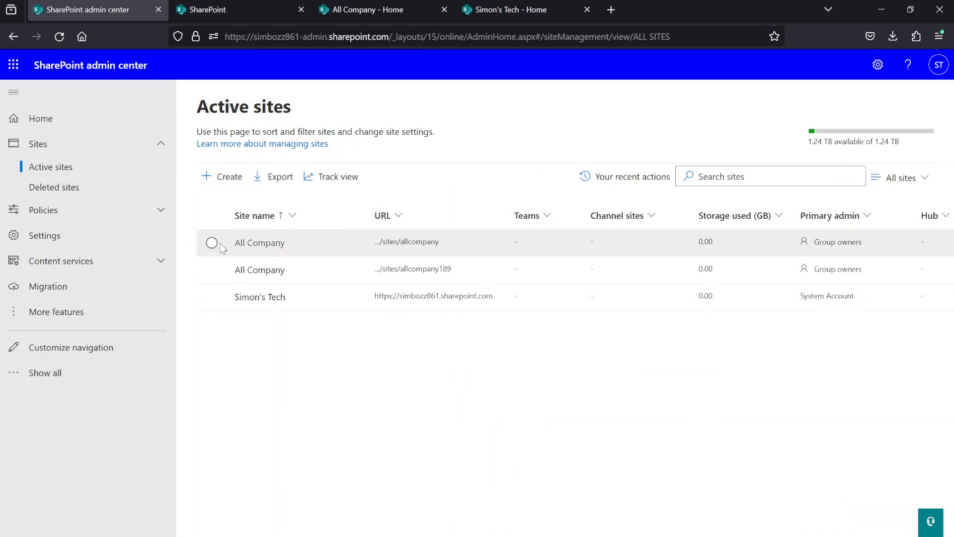
pyautogui.moveTo(191, 245); pyautogui.dragTo(539, 282)
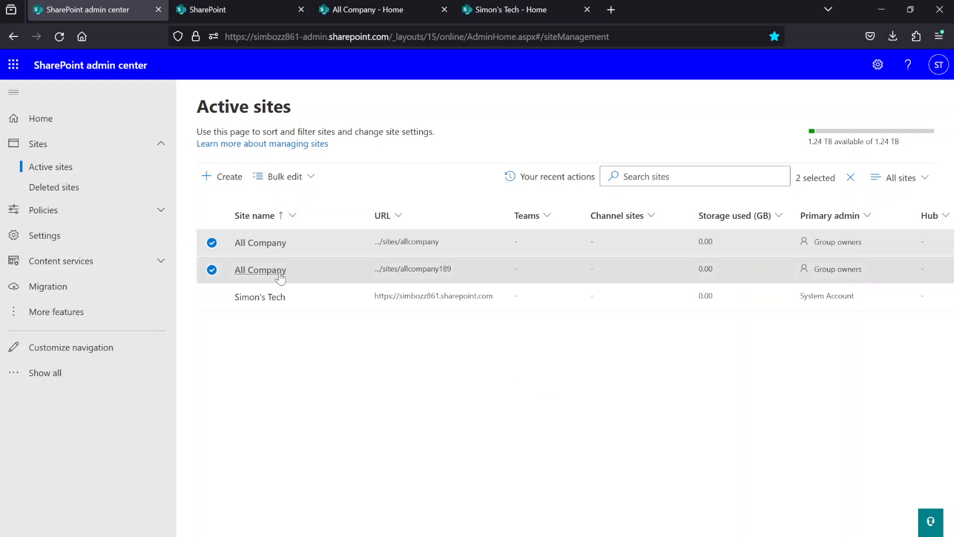
pyautogui.click(211, 244)
pyautogui.click(212, 270)
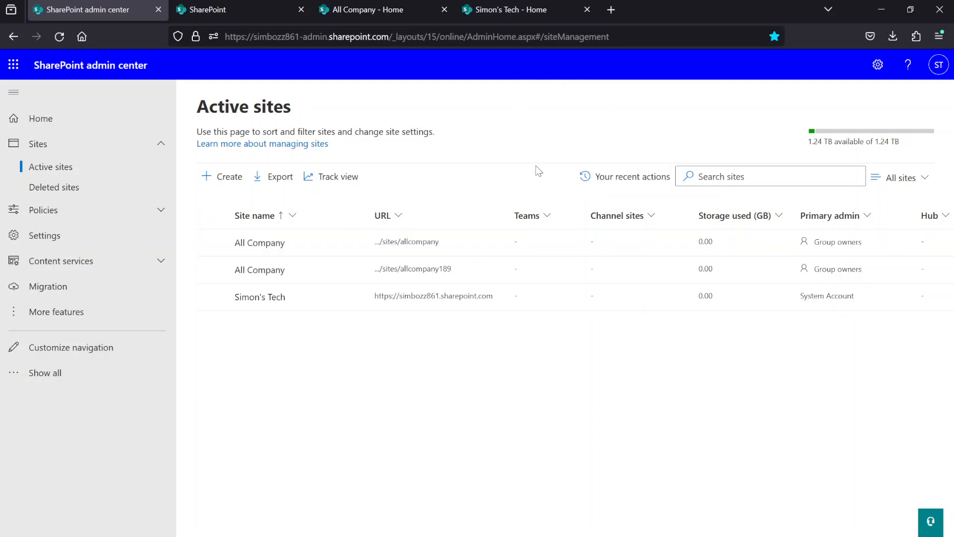
pyautogui.moveTo(807, 138); pyautogui.dragTo(914, 149)
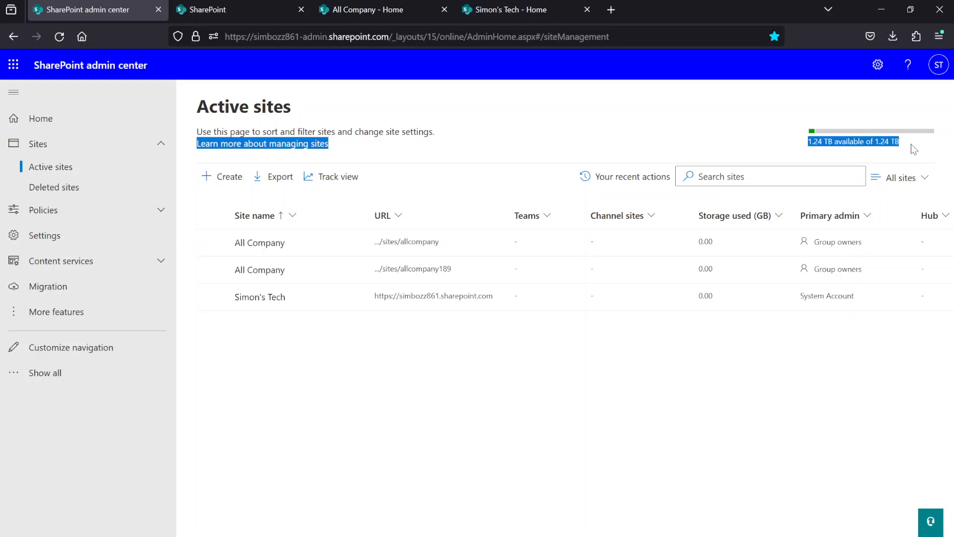
pyautogui.click(911, 144)
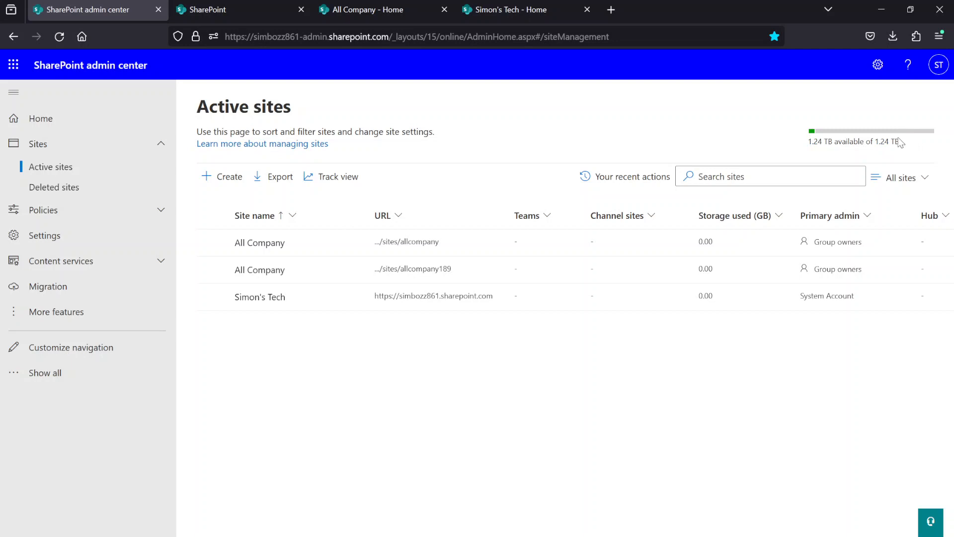
pyautogui.moveTo(901, 144); pyautogui.dragTo(860, 137)
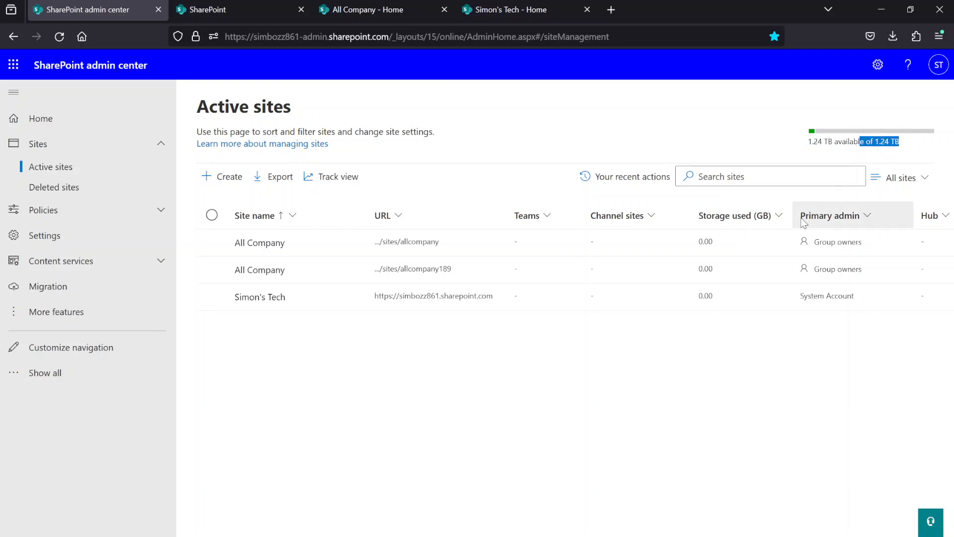
pyautogui.click(772, 111)
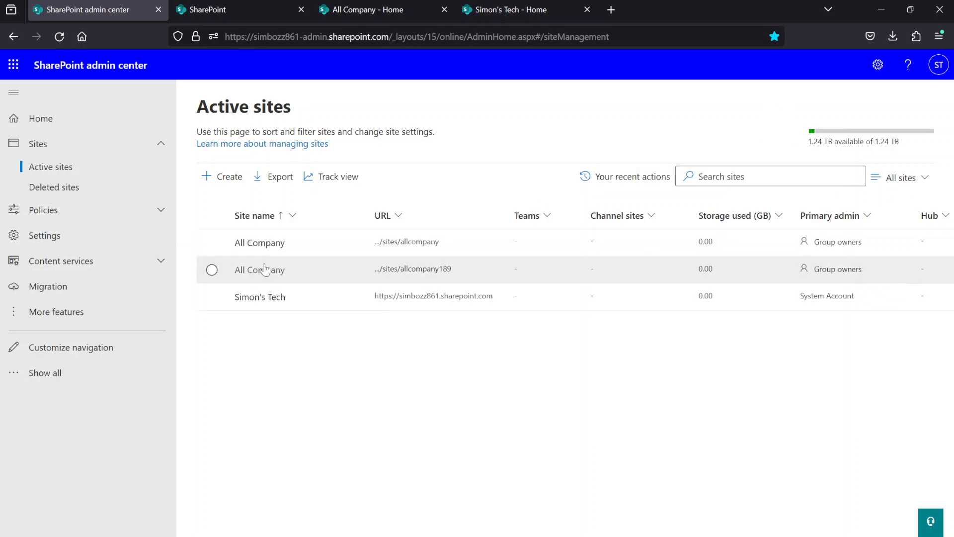
# - Open the details of the Simon's Tech site and review its address, hub association, description and domain
pyautogui.click(267, 302)
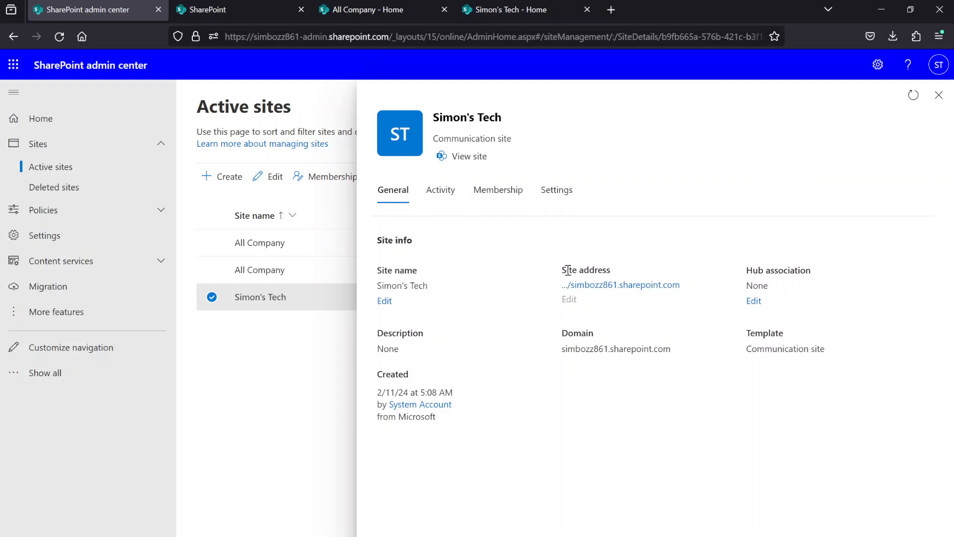
pyautogui.moveTo(568, 270); pyautogui.dragTo(703, 292)
pyautogui.click(705, 294)
pyautogui.moveTo(748, 270); pyautogui.dragTo(865, 292)
pyautogui.click(865, 292)
pyautogui.moveTo(746, 268); pyautogui.dragTo(816, 272)
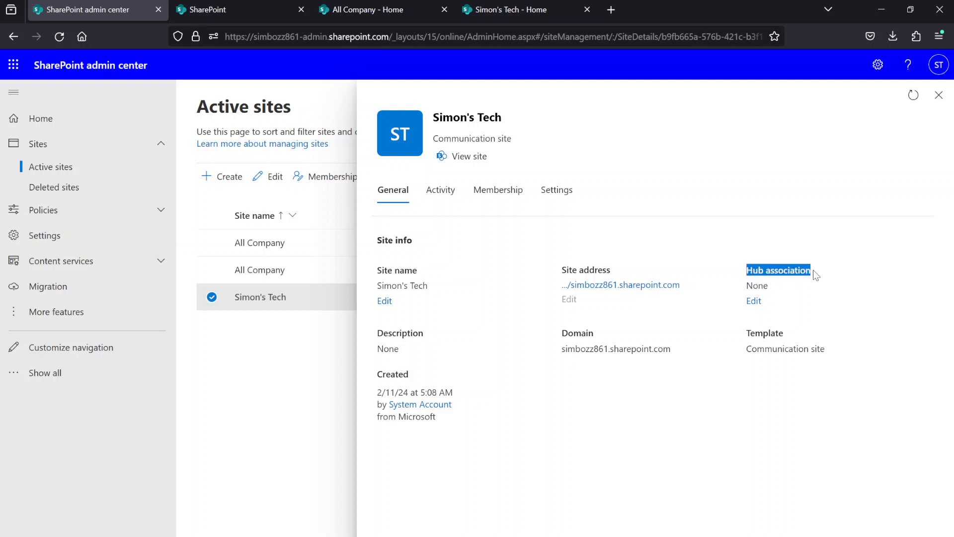
pyautogui.click(821, 273)
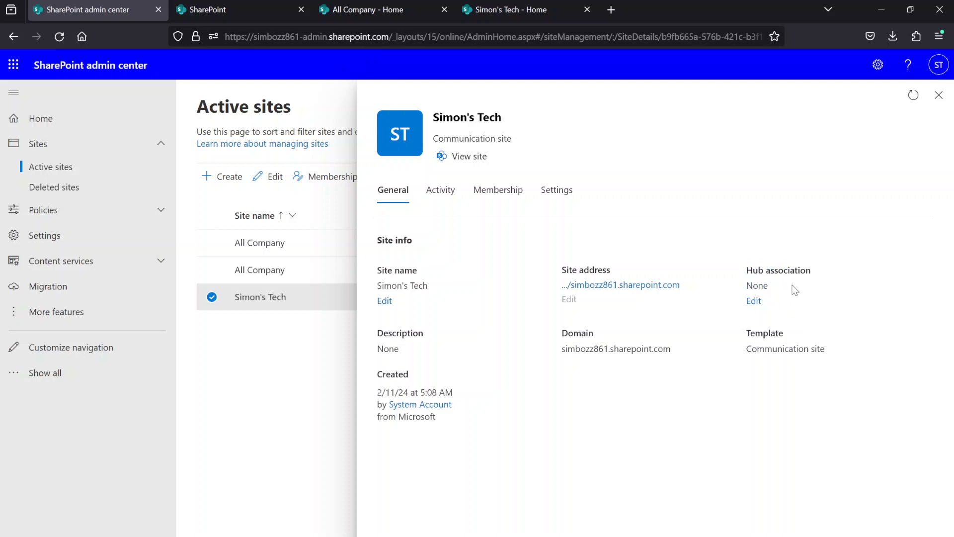
pyautogui.moveTo(379, 337); pyautogui.dragTo(503, 344)
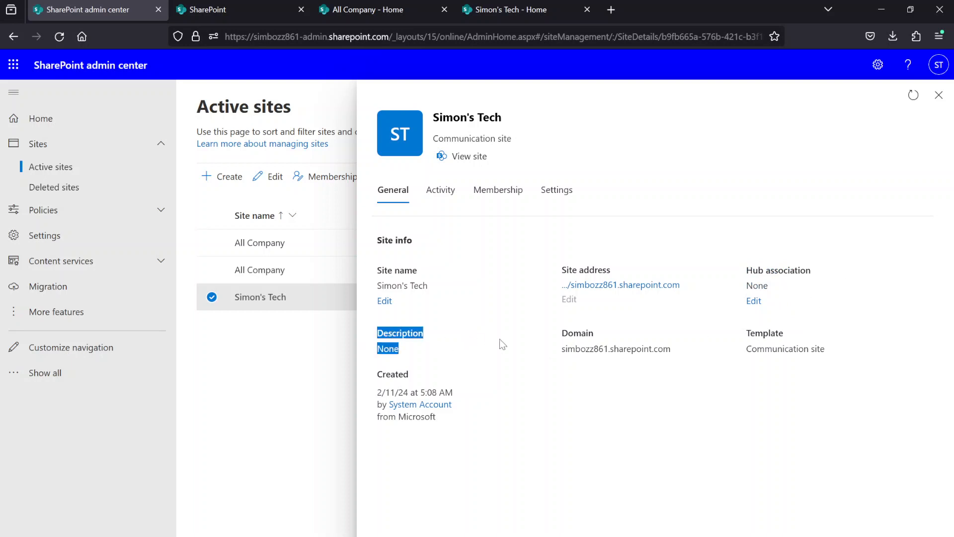
pyautogui.moveTo(567, 333)
pyautogui.mouseDown()
pyautogui.moveTo(597, 348)
pyautogui.moveTo(707, 355)
pyautogui.moveTo(582, 350)
pyautogui.moveTo(566, 336)
pyautogui.mouseUp()
pyautogui.click(563, 333)
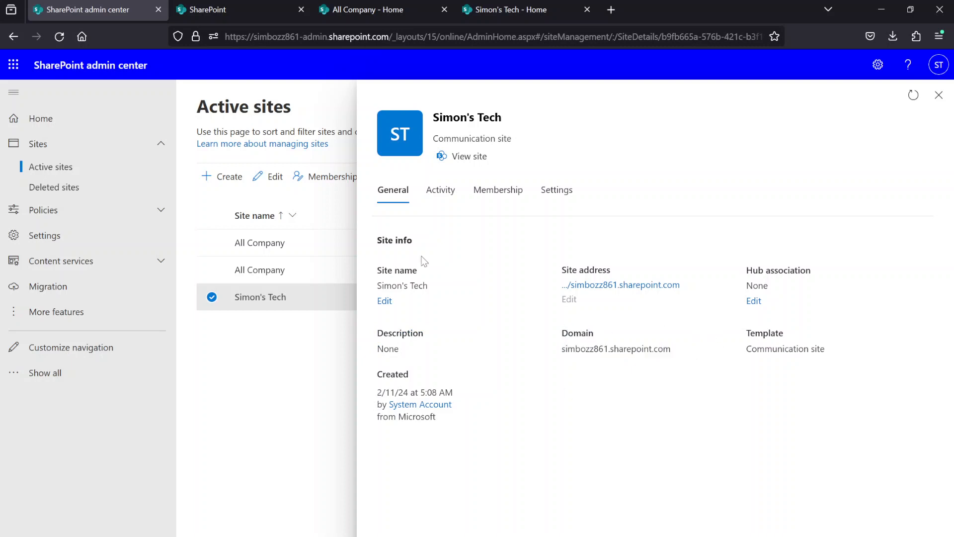
# - View the site's activity statistics and its membership roles
pyautogui.click(447, 203)
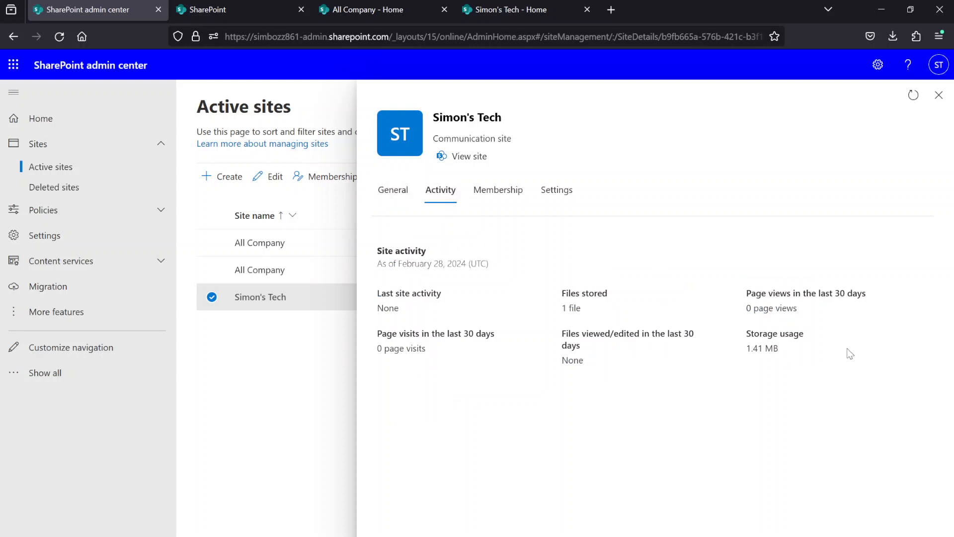
pyautogui.click(493, 191)
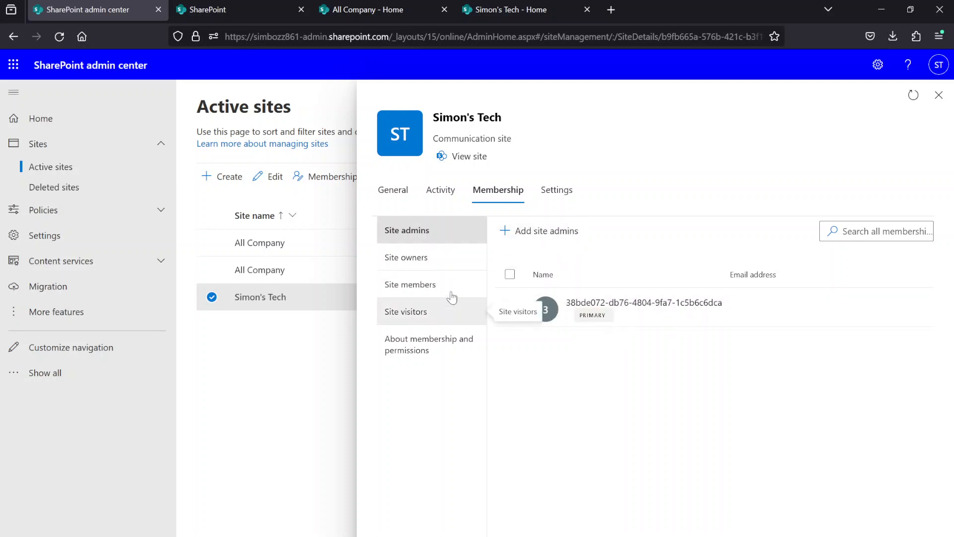
# - Open the site's own settings and examine the available External file sharing options without changing the selection
pyautogui.click(555, 194)
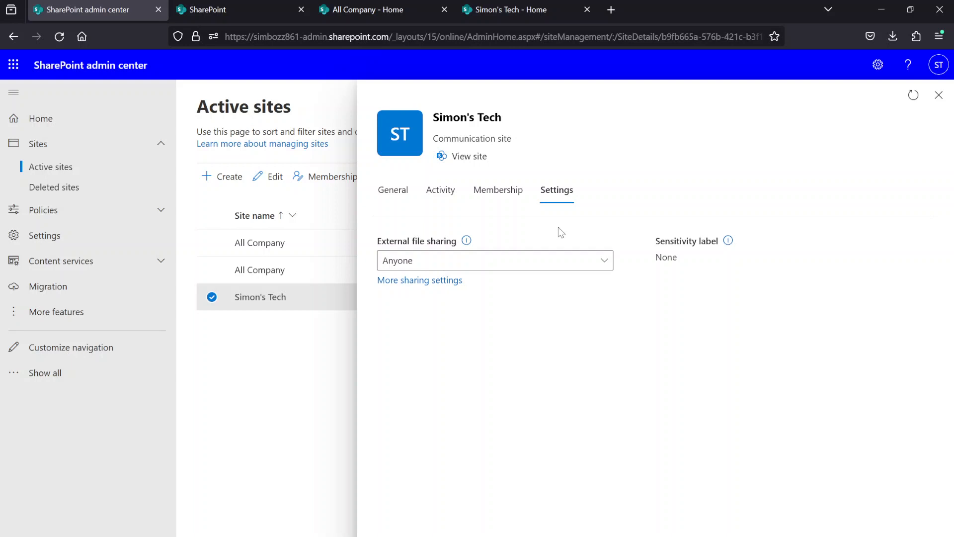
pyautogui.click(511, 270)
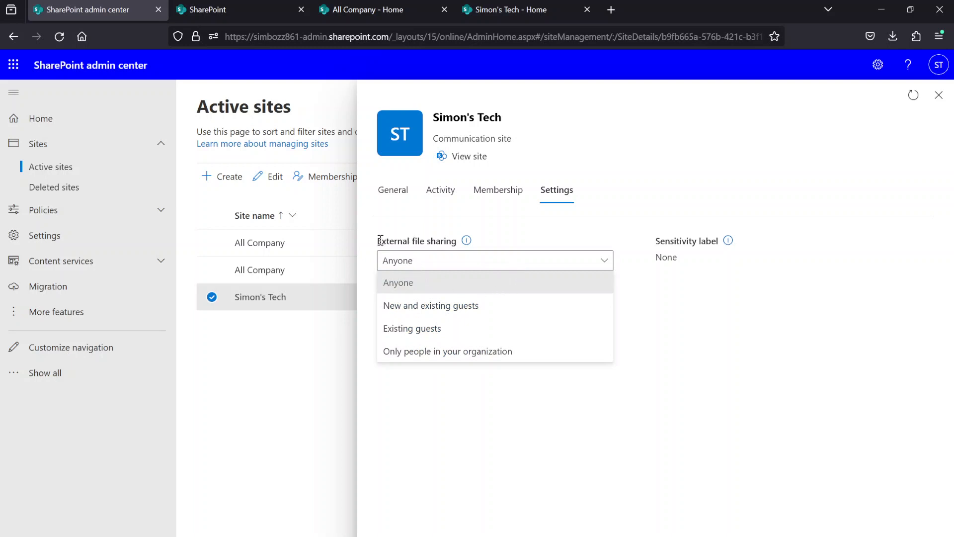
pyautogui.moveTo(380, 241); pyautogui.dragTo(463, 240)
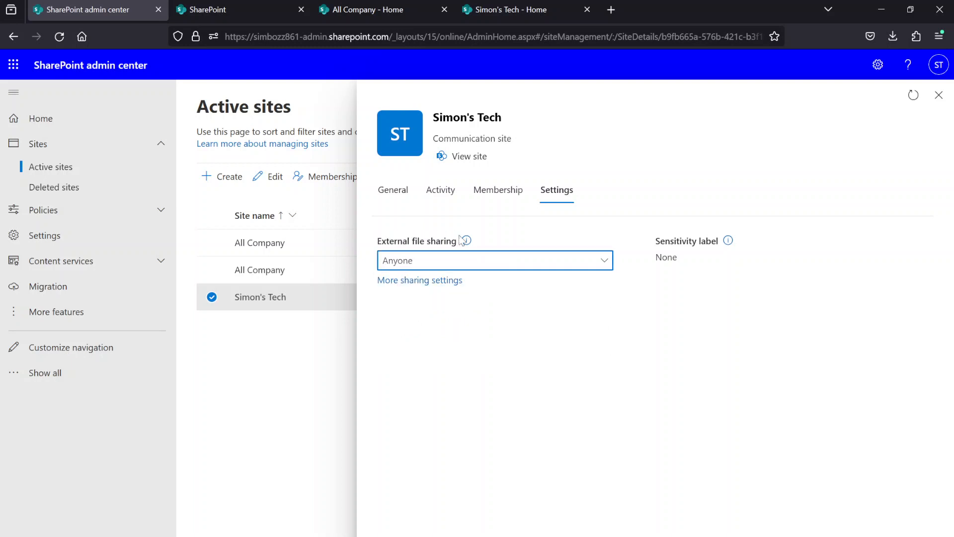
pyautogui.click(512, 261)
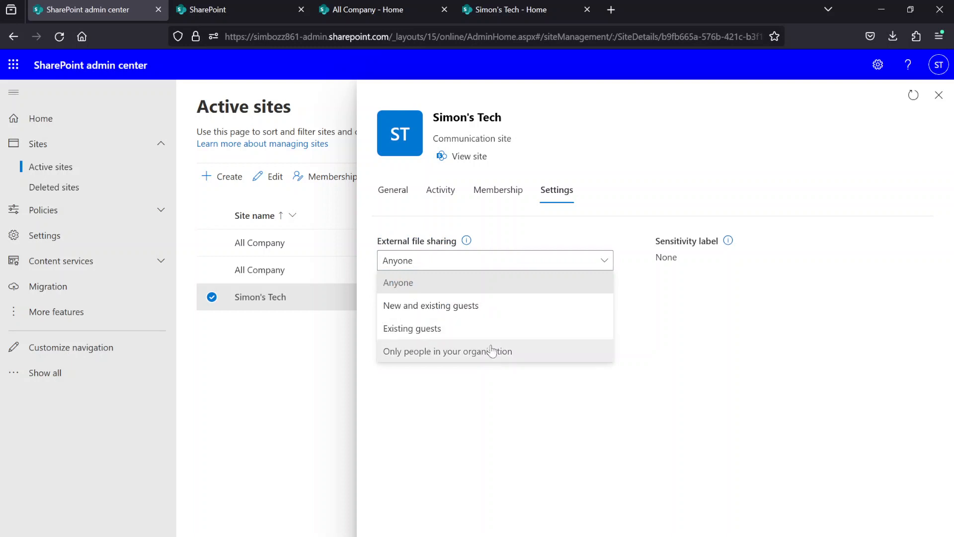
pyautogui.click(681, 335)
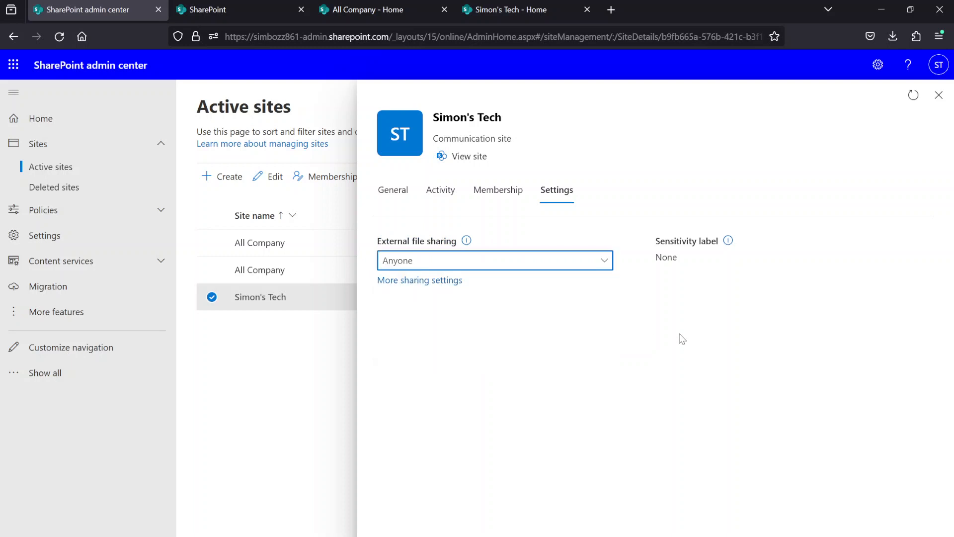
# - Return to the general information of the Simon's Tech site and close the site's details
pyautogui.click(397, 208)
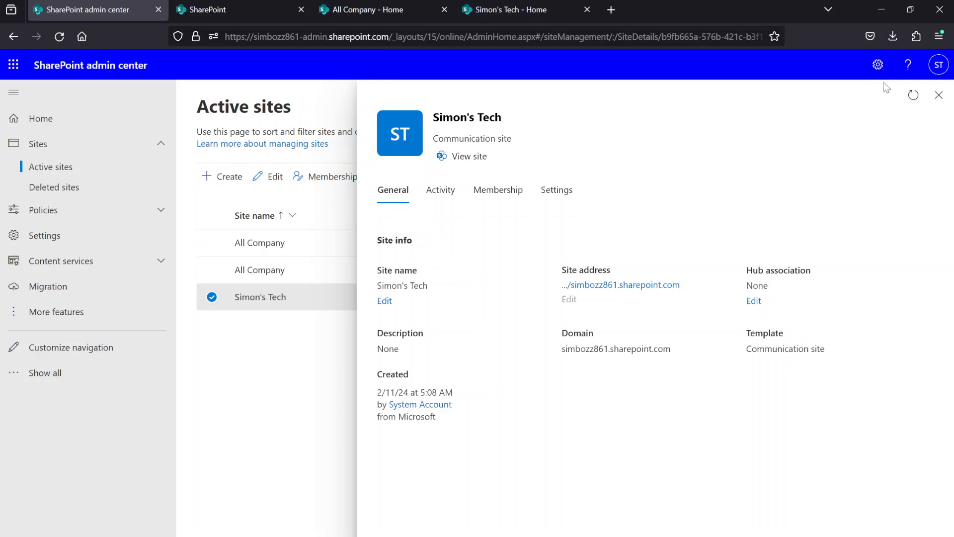
pyautogui.click(938, 96)
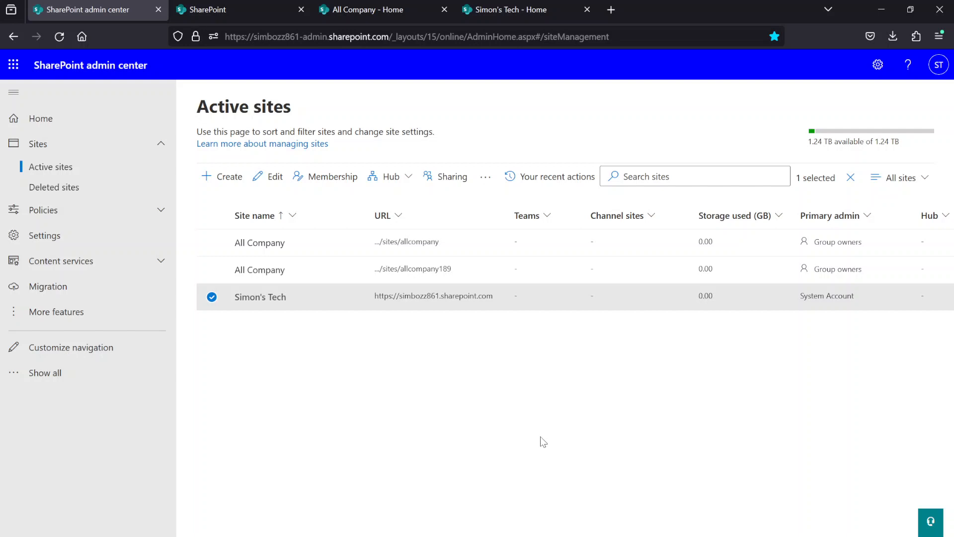
# - Go from the admin center to the SharePoint start page and open the site creation dialog to compare the Team site and Communication site types
pyautogui.click(13, 66)
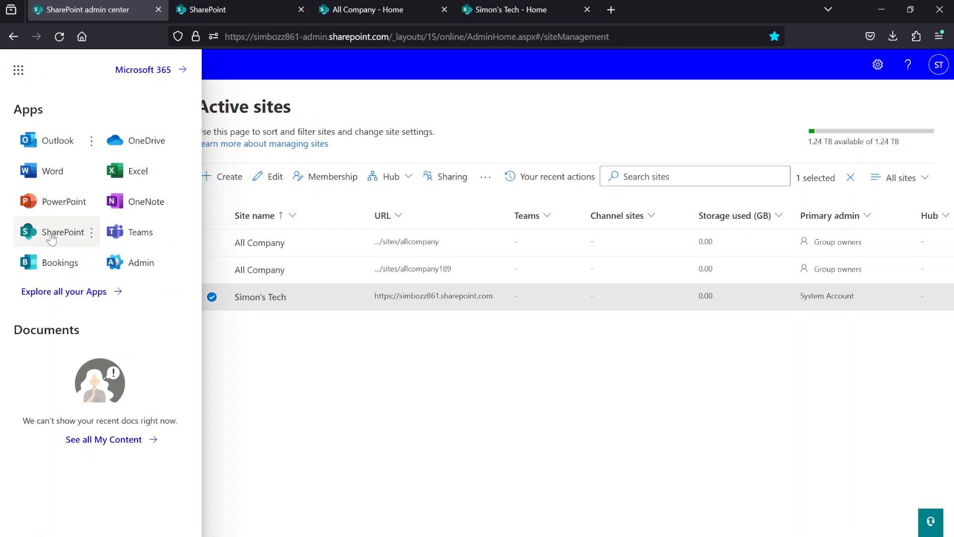
pyautogui.click(243, 23)
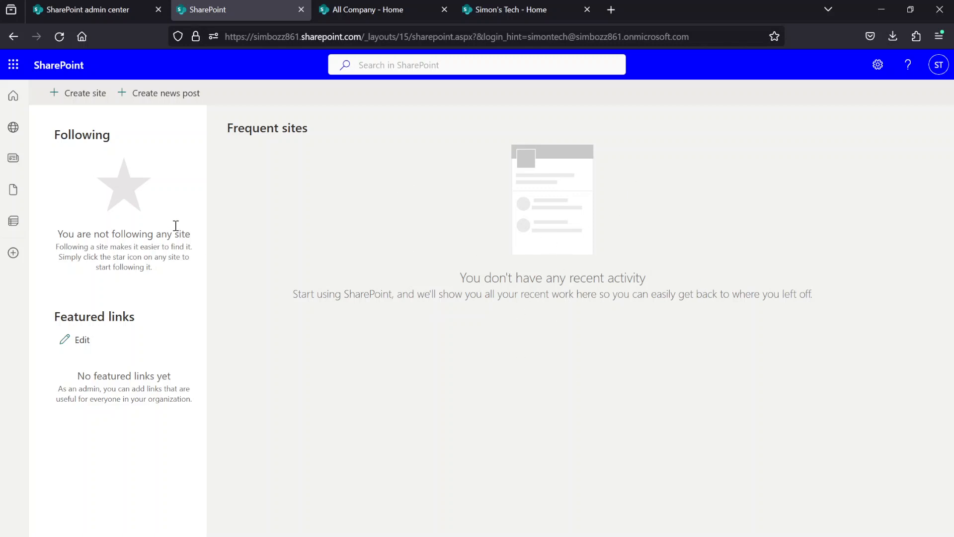
pyautogui.click(124, 16)
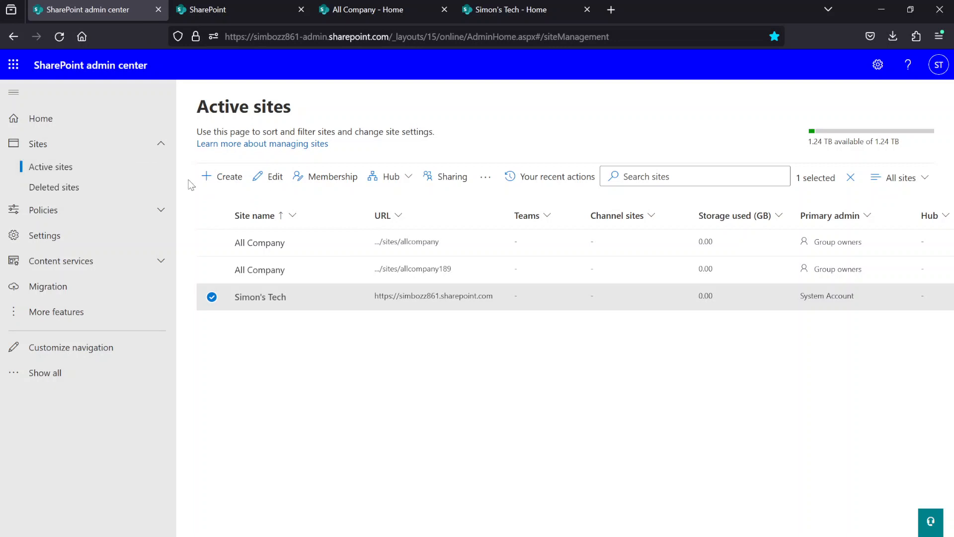
pyautogui.click(224, 6)
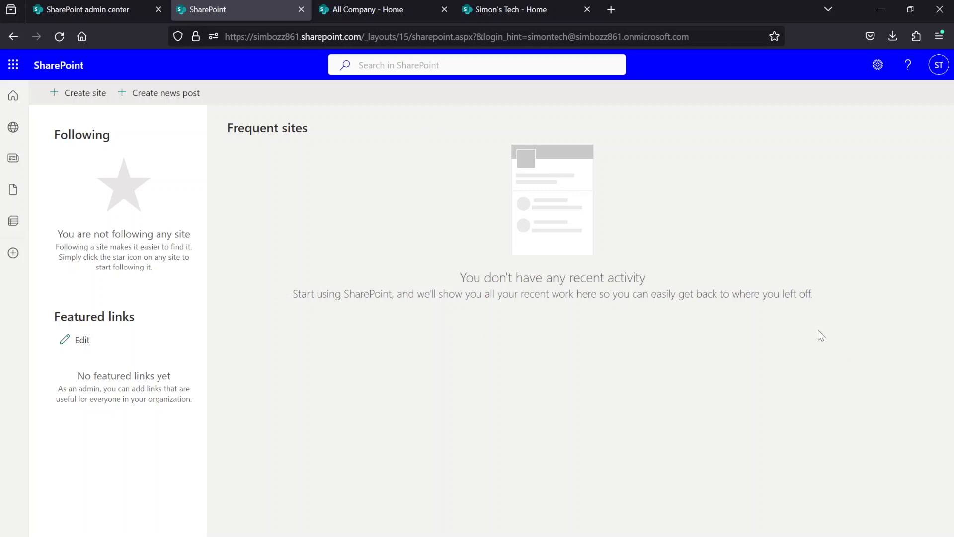
pyautogui.click(97, 9)
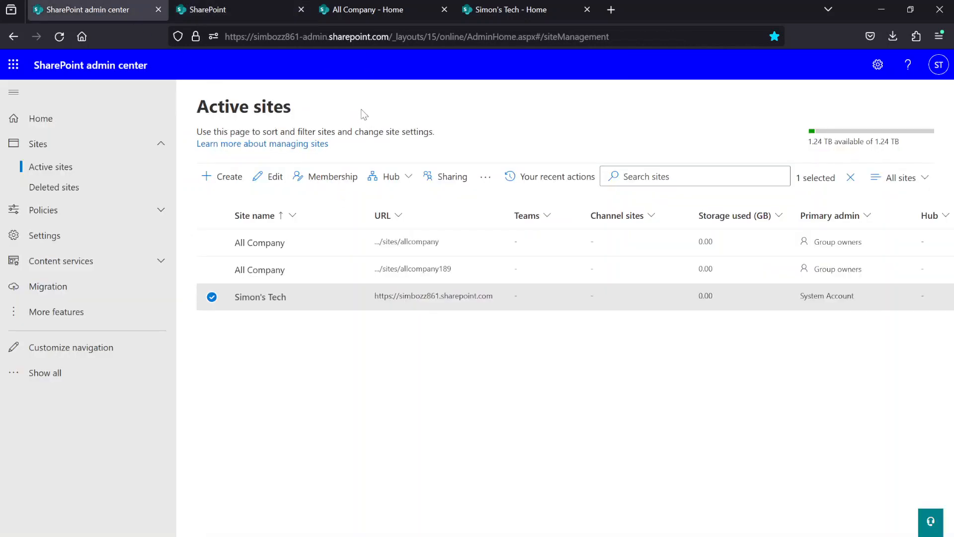
pyautogui.click(252, 14)
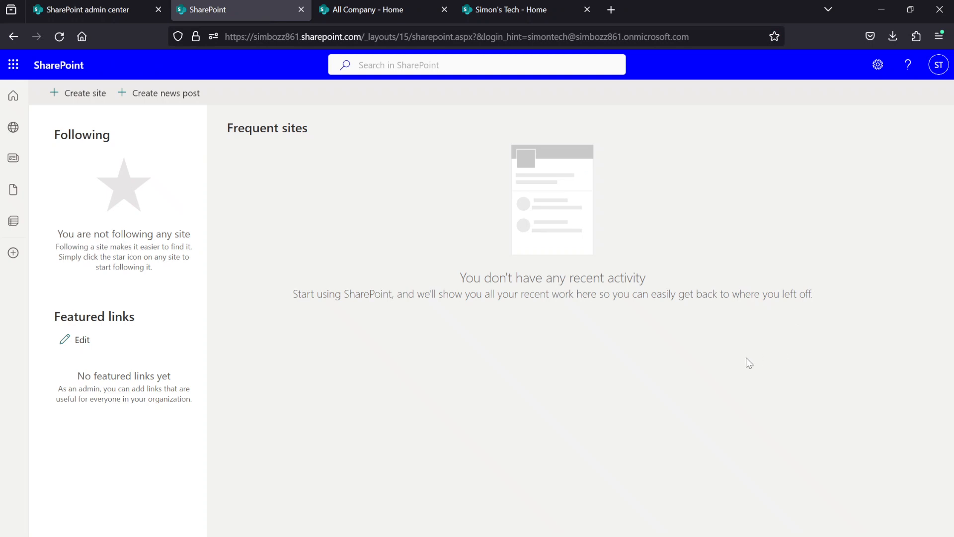
pyautogui.click(64, 94)
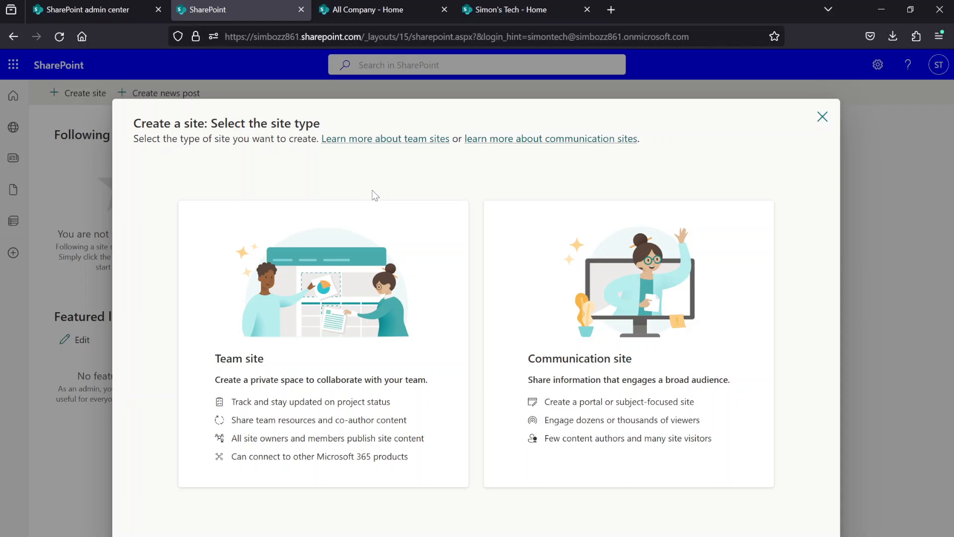
# - Open the All Company team site and examine its navigation links, news, quick links, documents and activity sections
pyautogui.click(368, 9)
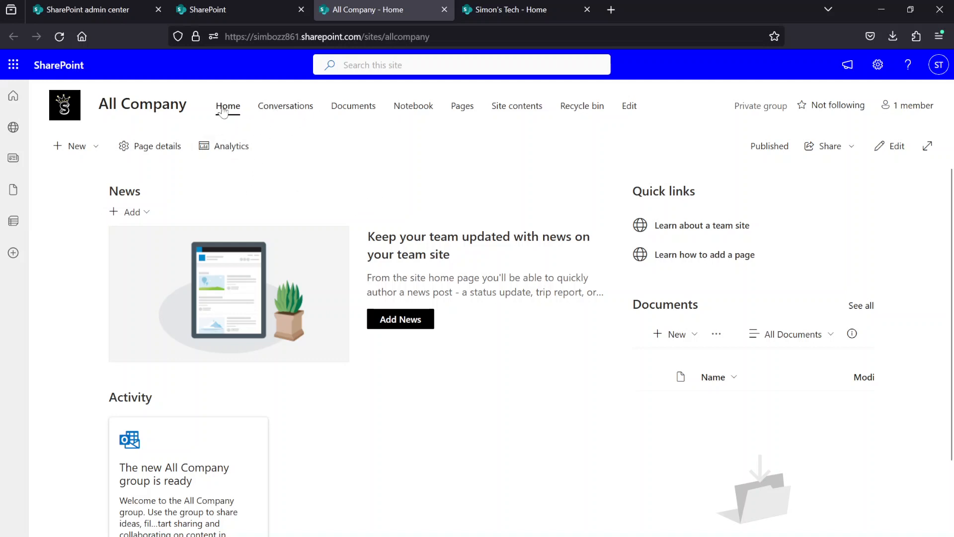
pyautogui.moveTo(205, 103); pyautogui.dragTo(676, 110)
pyautogui.click(674, 109)
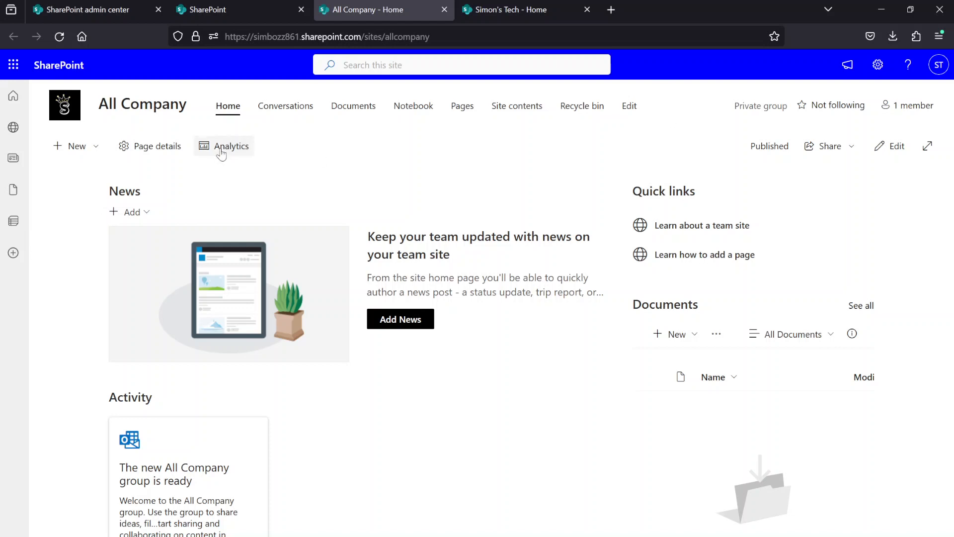
pyautogui.scroll(-4, 454, 230)
pyautogui.scroll(3, 458, 285)
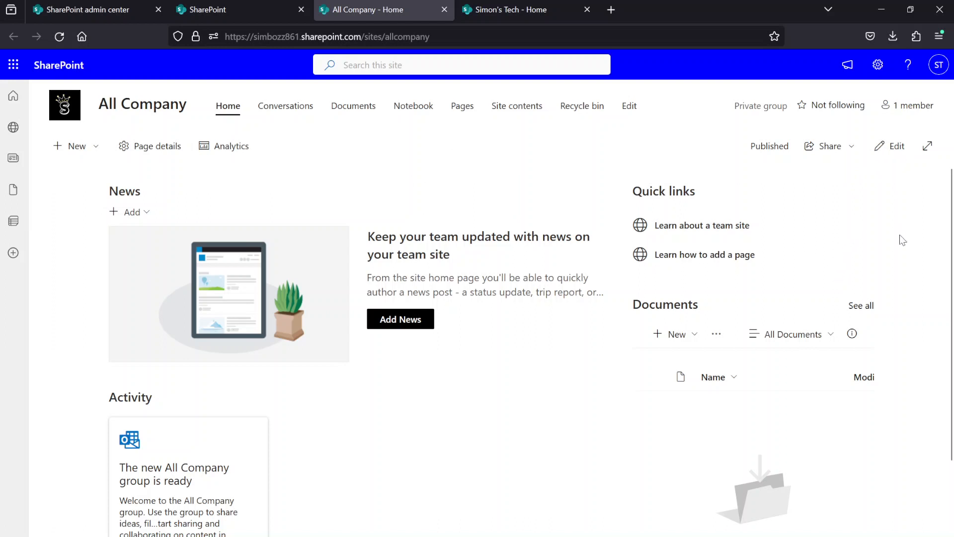
pyautogui.scroll(-2, 569, 288)
pyautogui.scroll(2, 569, 287)
# - Compare the Simon's Tech home page with the available site types and examine its hero tiles and overall layout
pyautogui.click(486, 19)
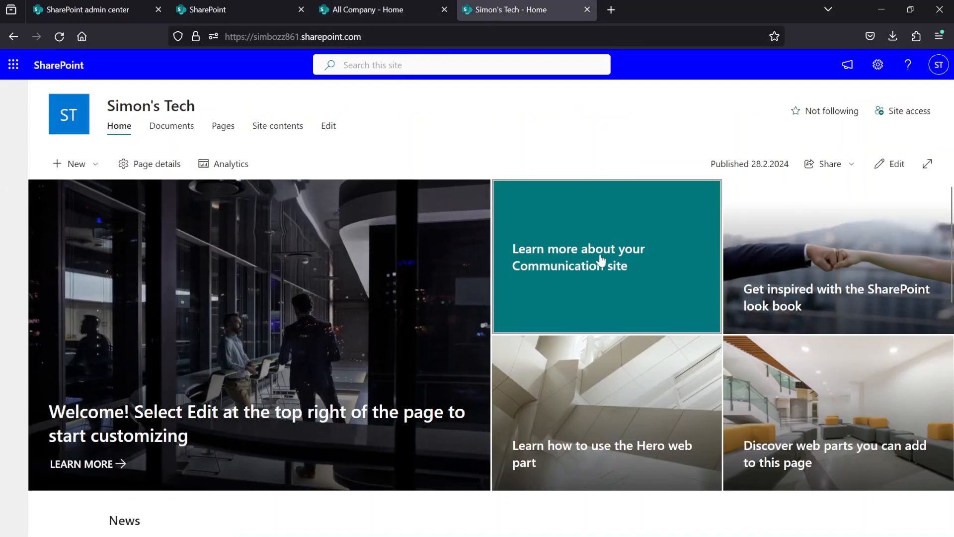
pyautogui.click(201, 7)
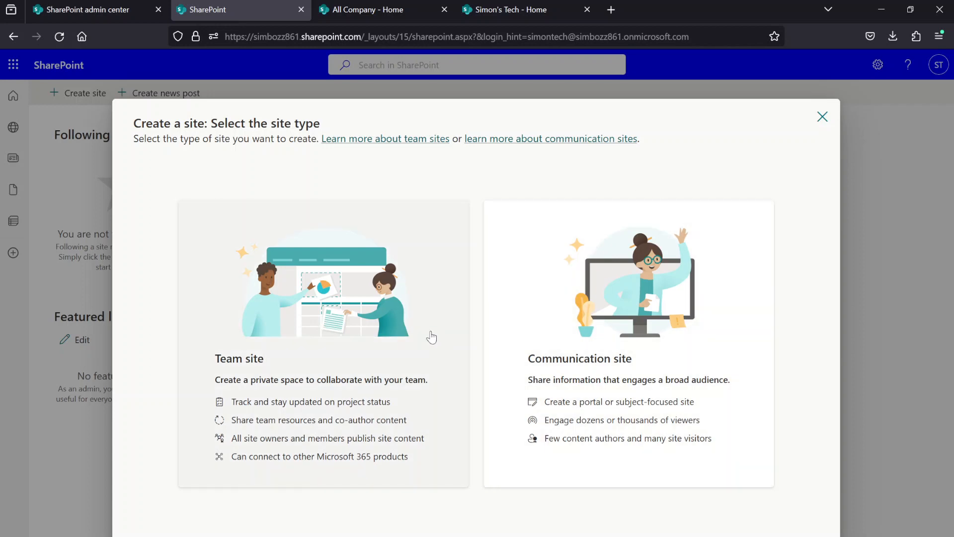
pyautogui.click(510, 8)
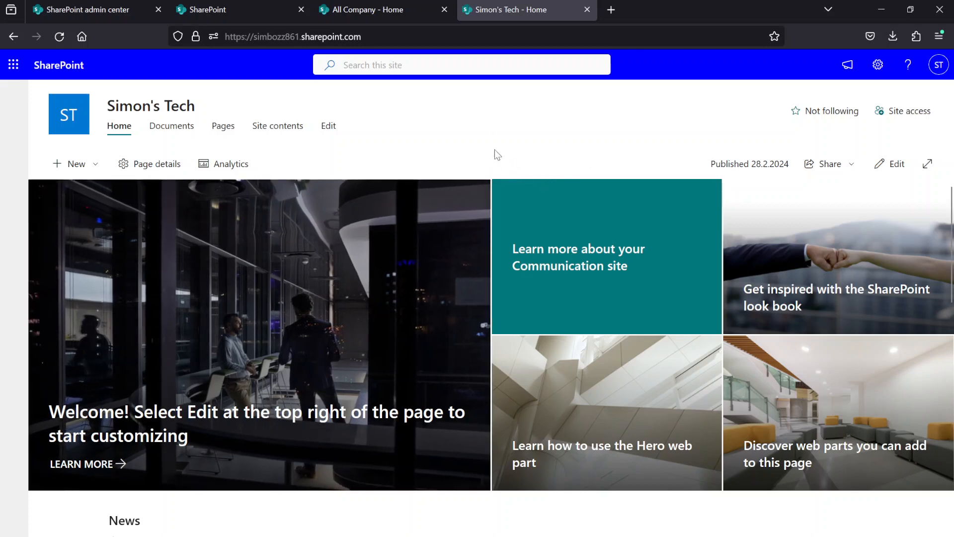
pyautogui.scroll(-3, 459, 192)
pyautogui.scroll(3, 437, 224)
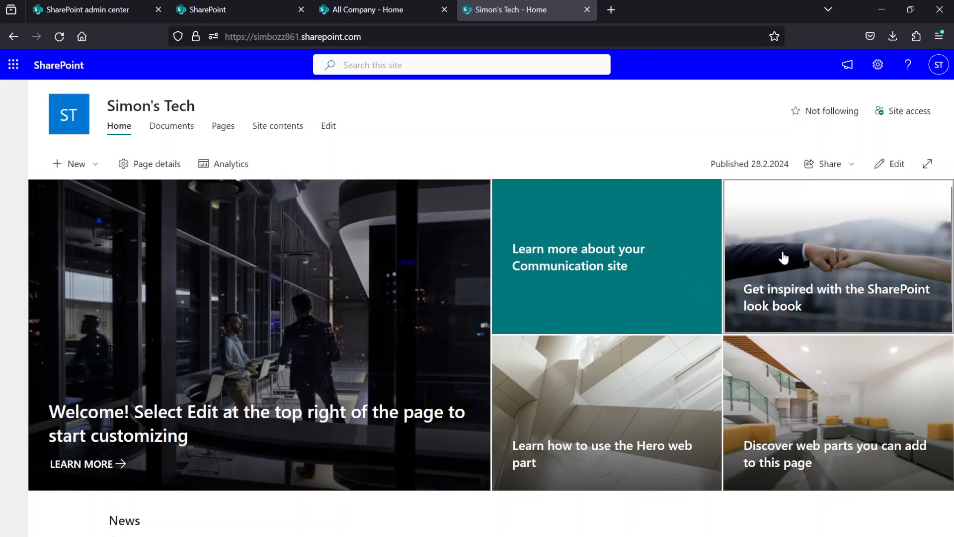
pyautogui.scroll(-5, 510, 243)
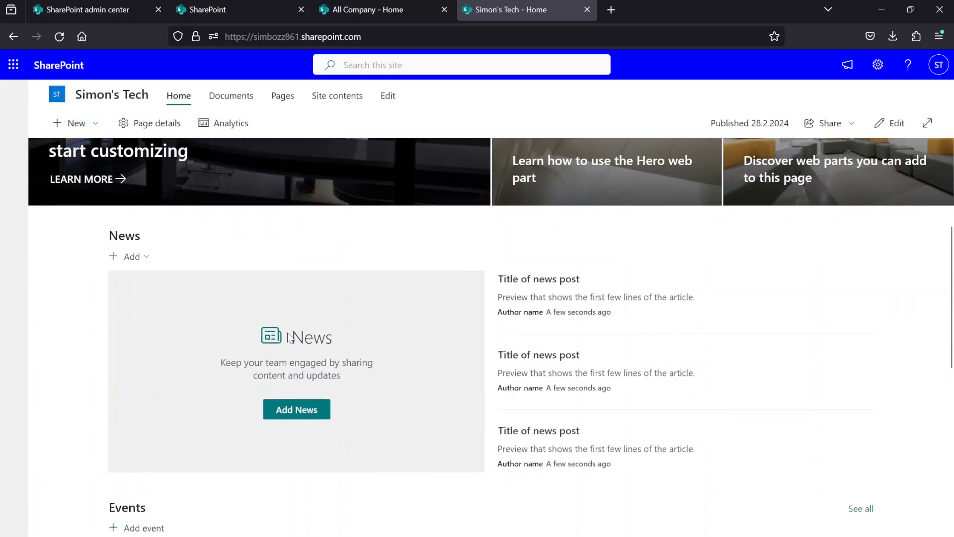
pyautogui.scroll(5, 379, 238)
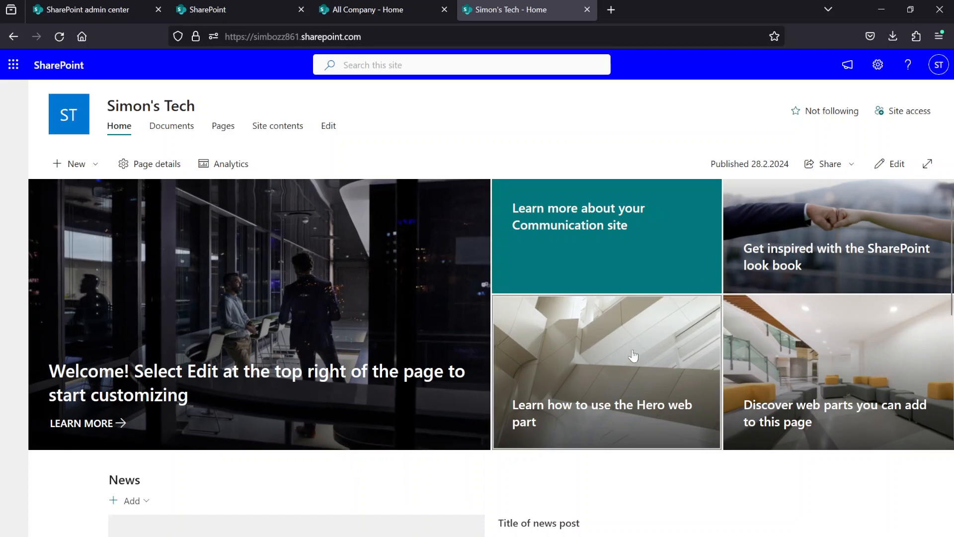
# - Examine the News section of the Simon's Tech site and review the content types that can be newly created there
pyautogui.scroll(-5, 632, 356)
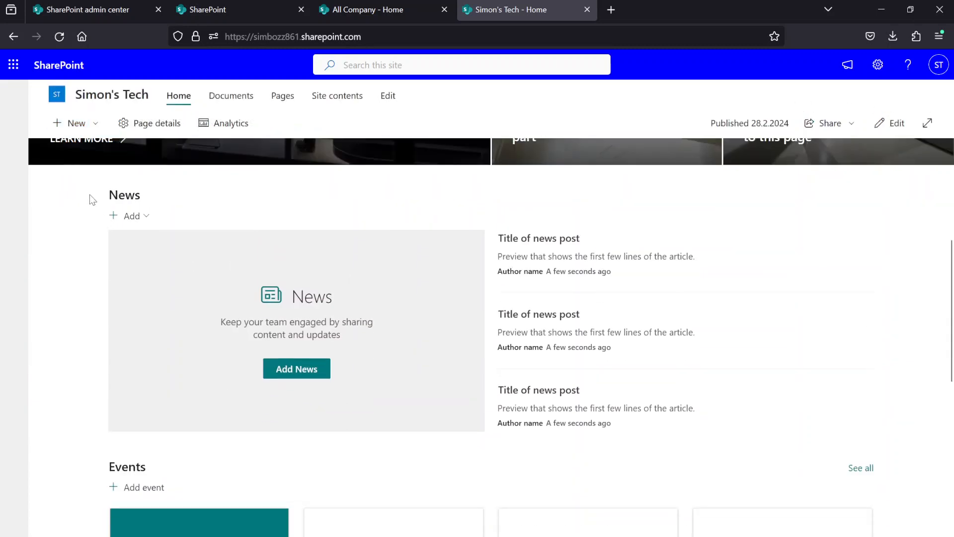
pyautogui.moveTo(90, 199); pyautogui.dragTo(647, 336)
pyautogui.click(462, 215)
pyautogui.click(74, 124)
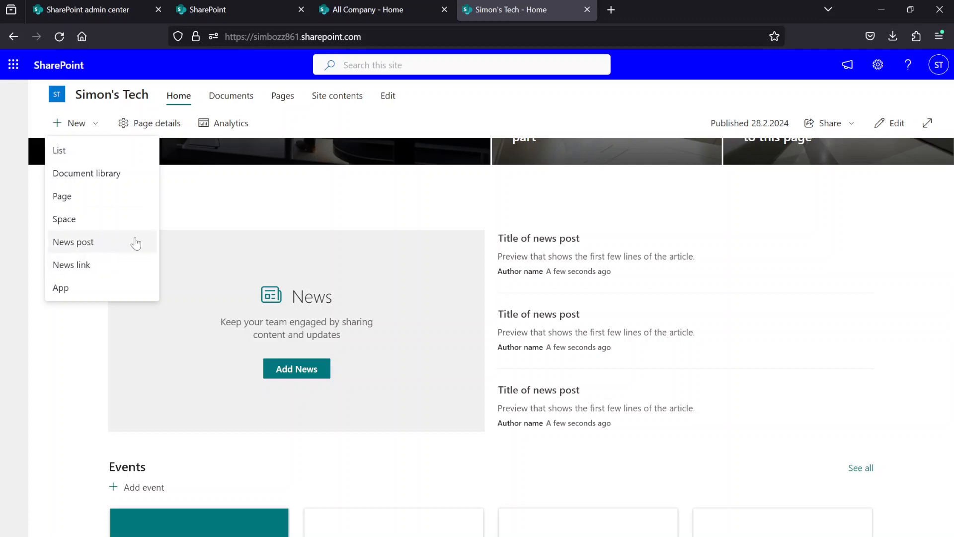
pyautogui.click(255, 178)
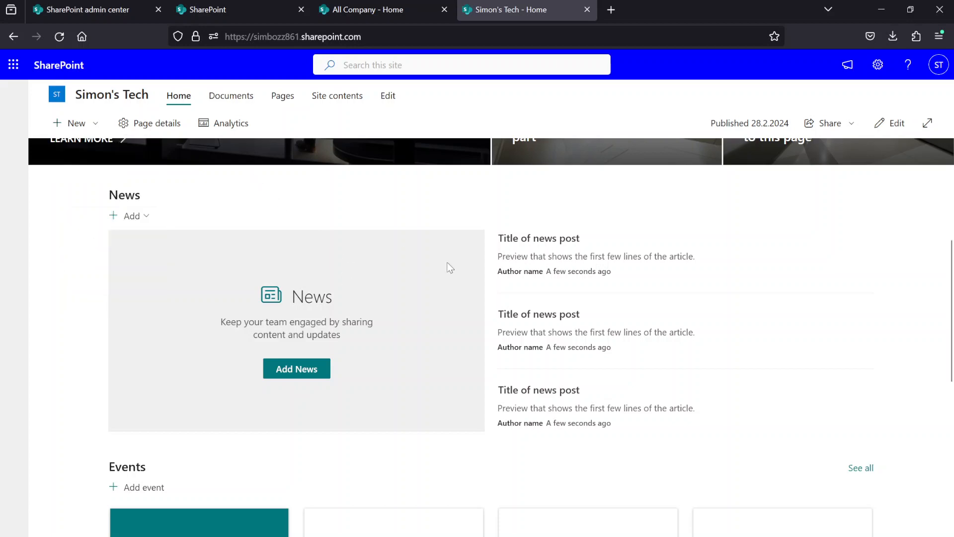
# - Examine the Events and Documents sections of the Simon's Tech home page, and return to the beginning of the page
pyautogui.scroll(-4, 436, 312)
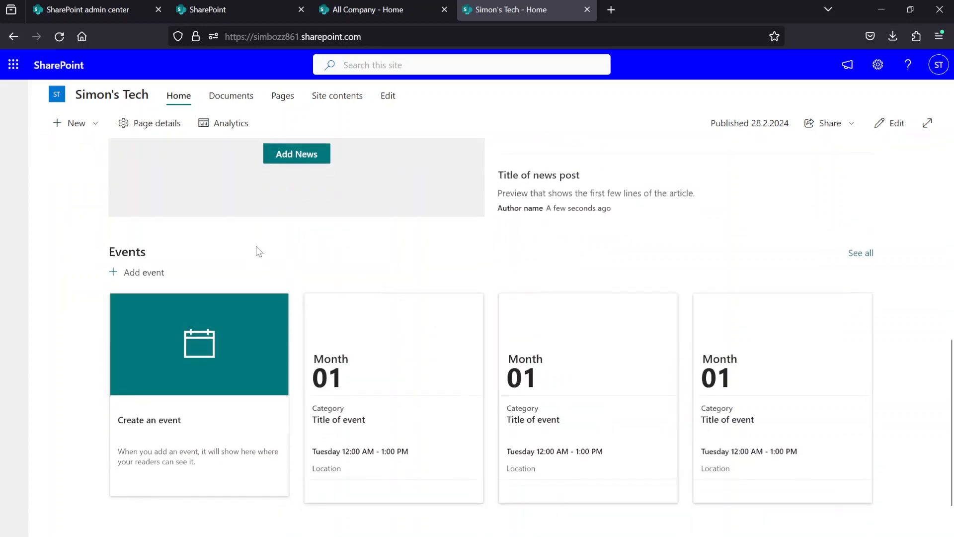
pyautogui.scroll(-3, 259, 251)
pyautogui.scroll(1, 252, 256)
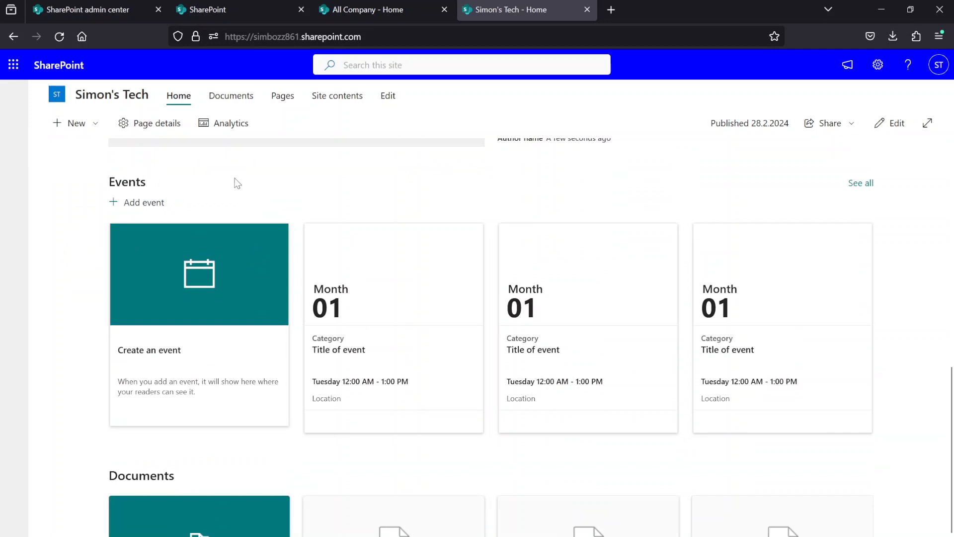
pyautogui.scroll(-3, 497, 249)
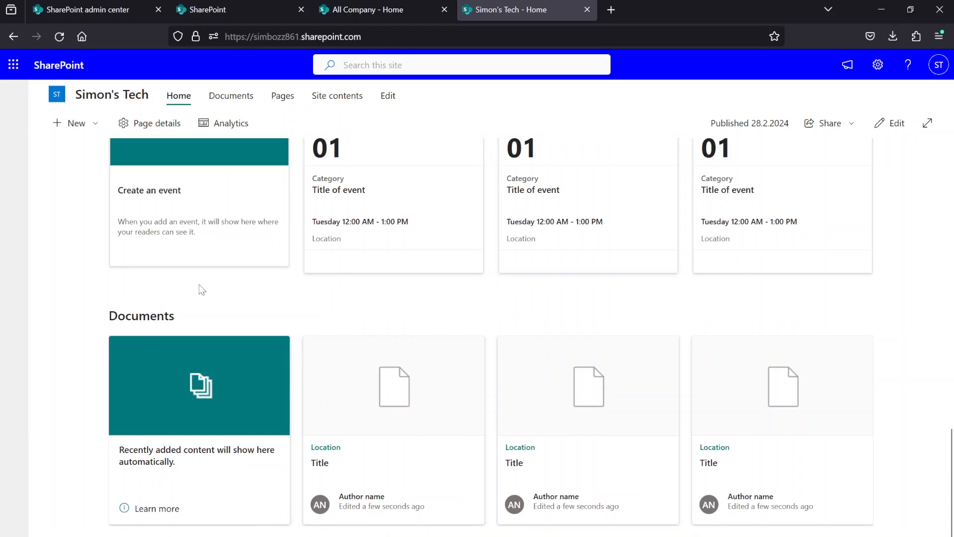
pyautogui.moveTo(98, 316); pyautogui.dragTo(765, 337)
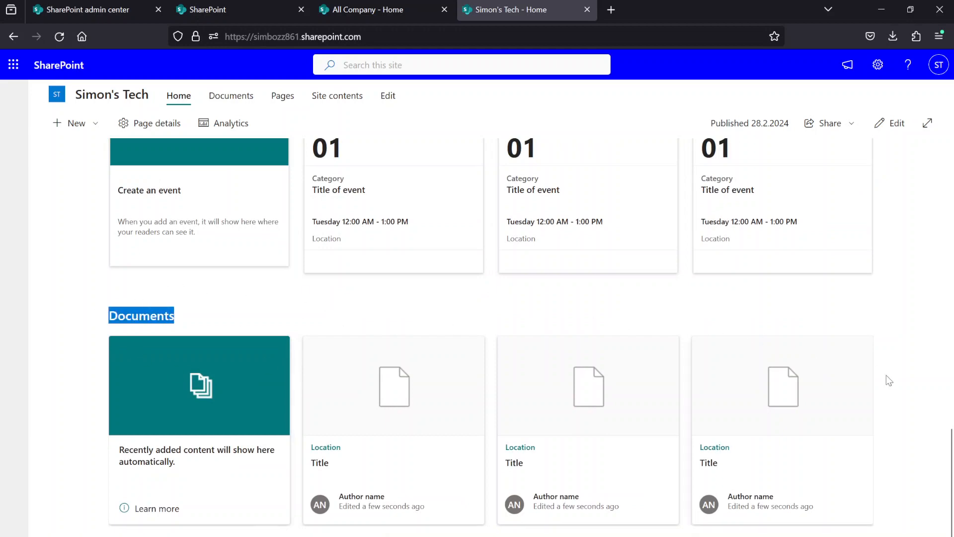
pyautogui.click(937, 438)
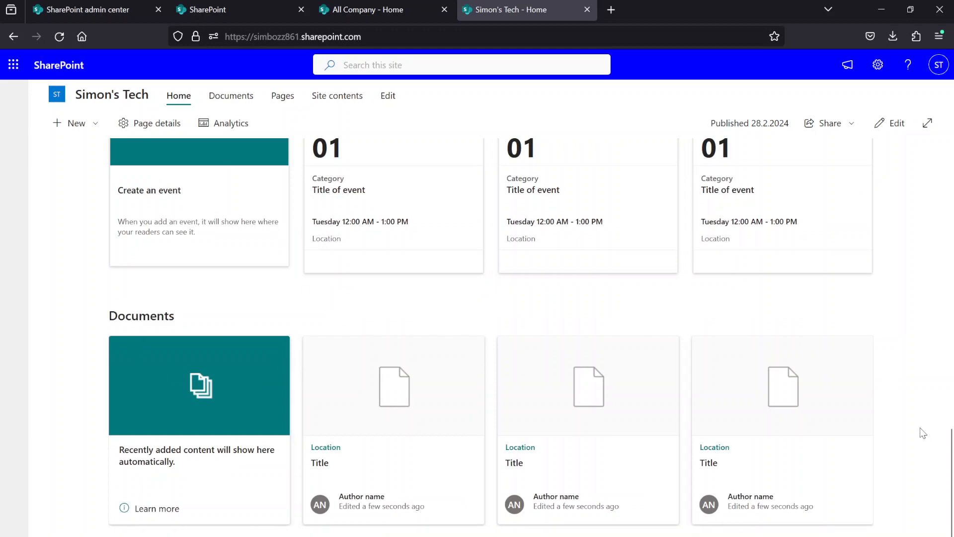
pyautogui.scroll(15, 922, 428)
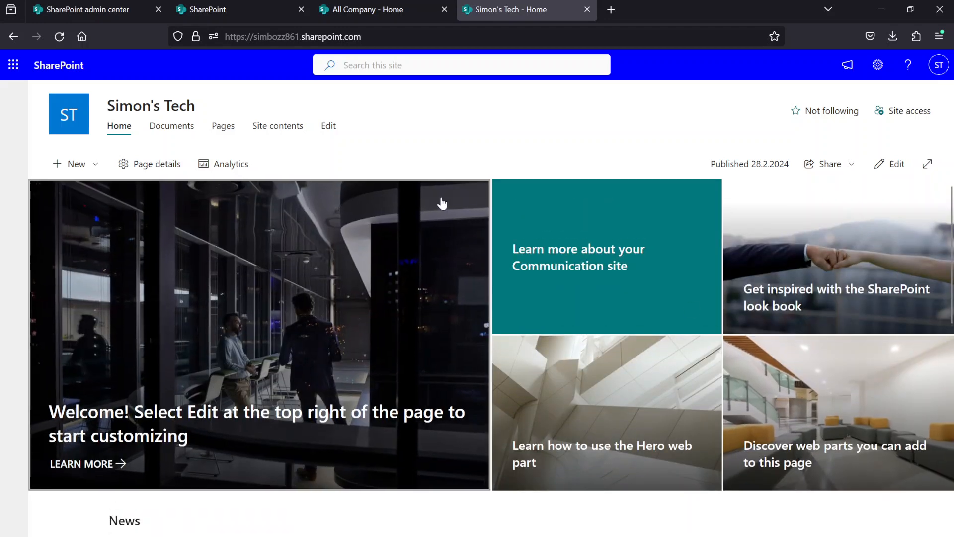
# - Compare the navigation links of the All Company team site with those of the Simon's Tech communication site
pyautogui.click(356, 5)
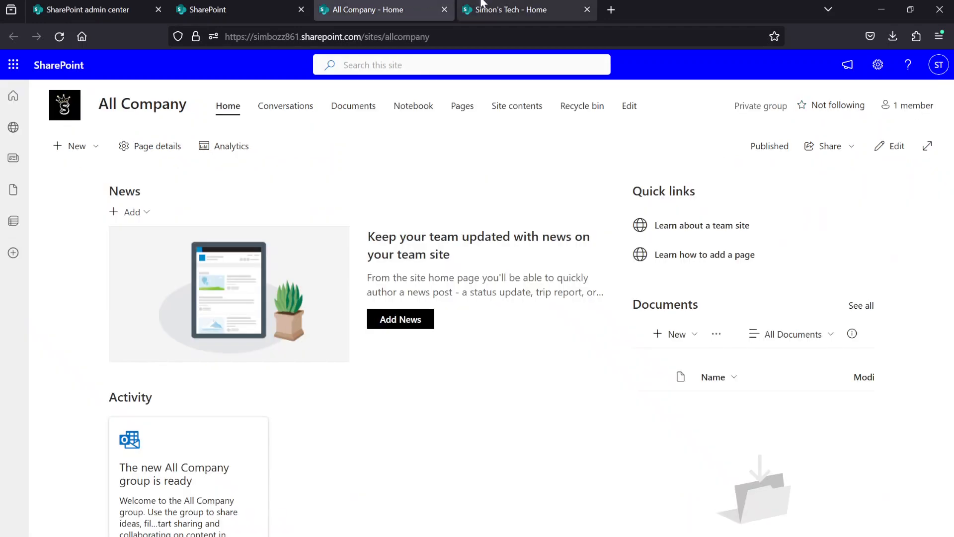
pyautogui.click(465, 10)
pyautogui.click(437, 10)
pyautogui.click(499, 10)
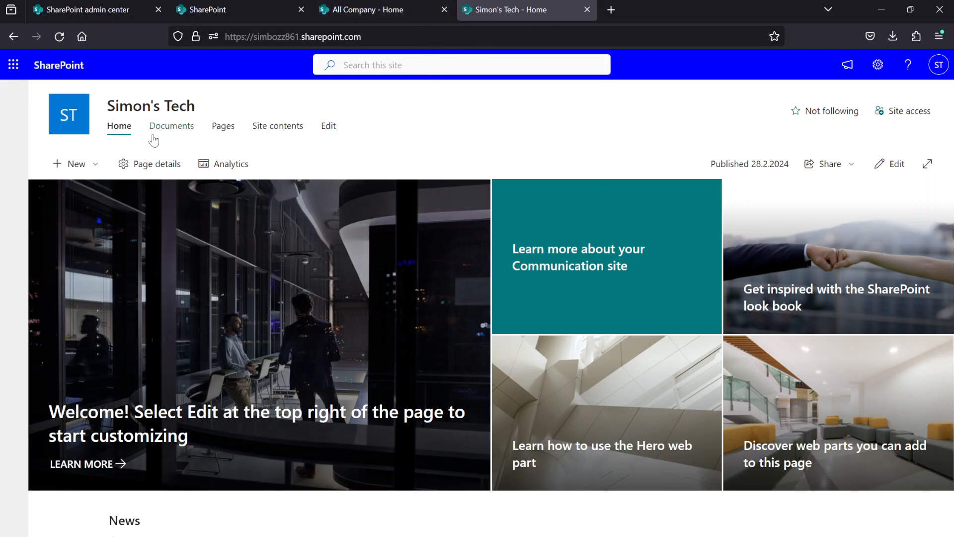
pyautogui.moveTo(306, 127); pyautogui.dragTo(147, 129)
pyautogui.click(370, 127)
pyautogui.click(365, 13)
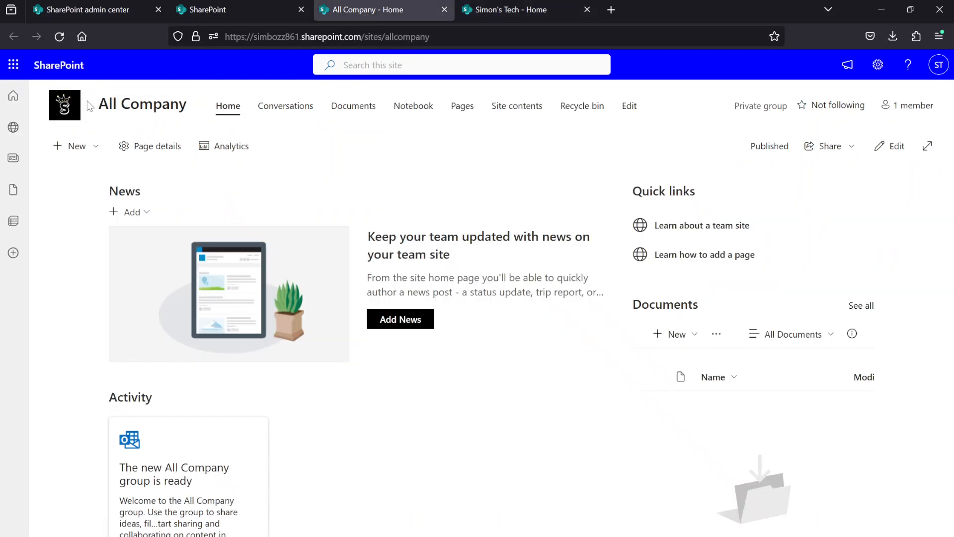
pyautogui.moveTo(208, 96); pyautogui.dragTo(607, 108)
pyautogui.click(664, 100)
# - Open the Navigation options under Change the look in the All Company site's settings
pyautogui.click(876, 67)
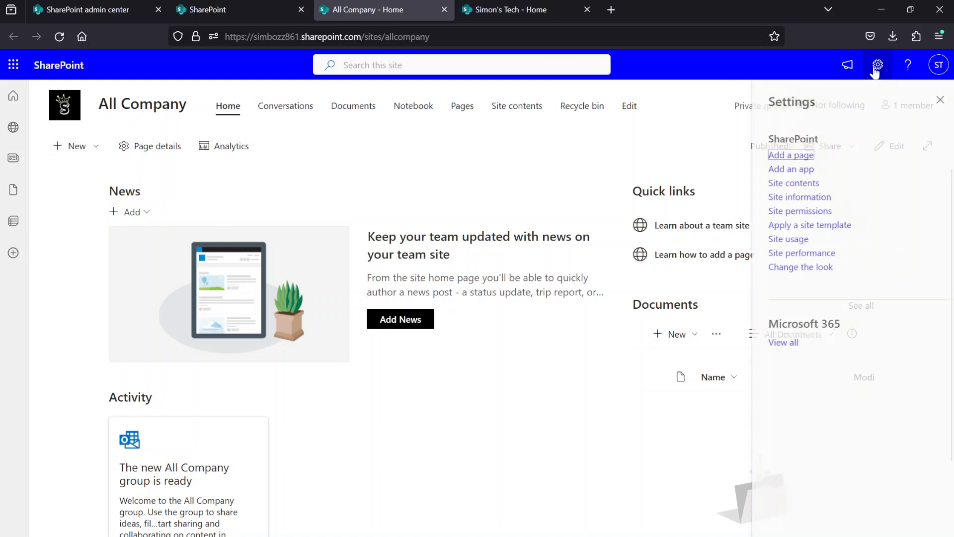
pyautogui.click(797, 269)
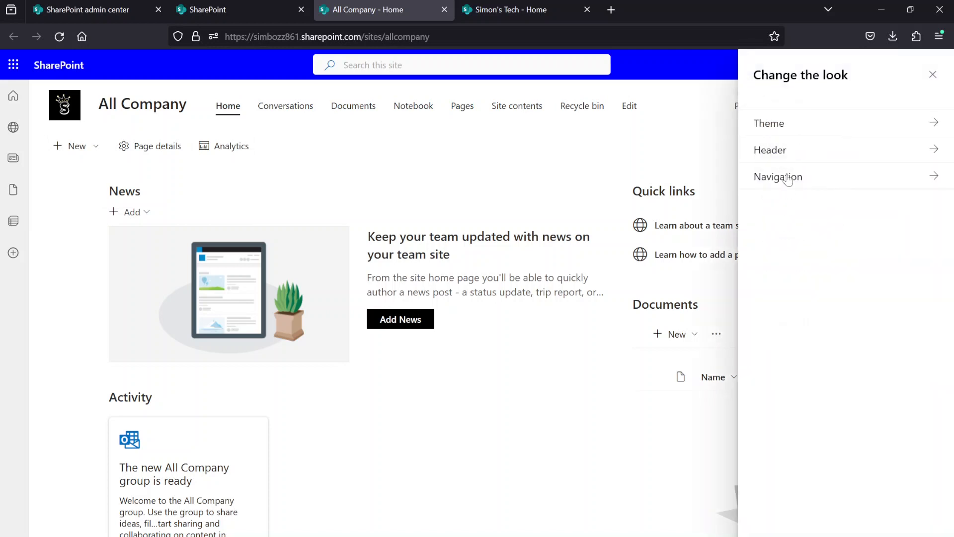
pyautogui.click(798, 183)
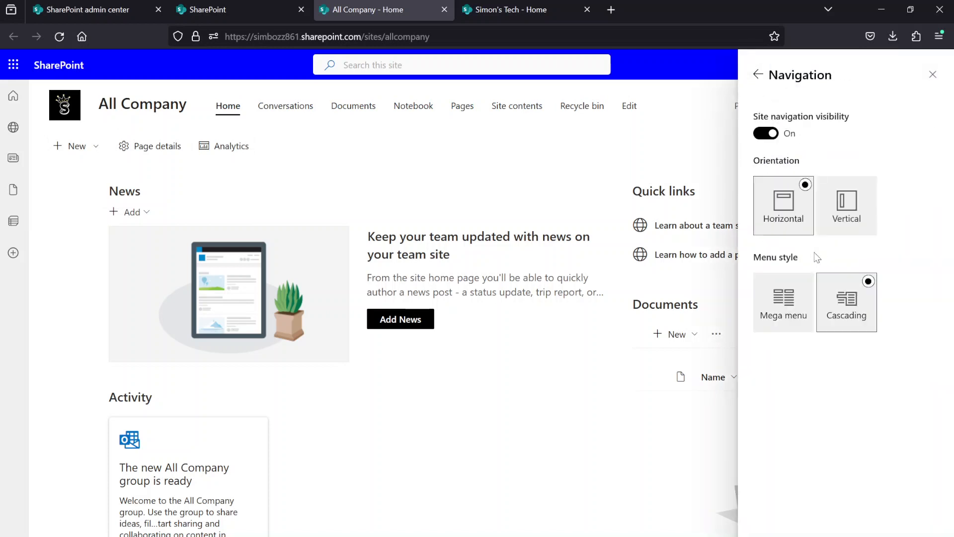
# - Preview the Vertical orientation for the All Company site navigation and switch it back to Horizontal
pyautogui.click(845, 219)
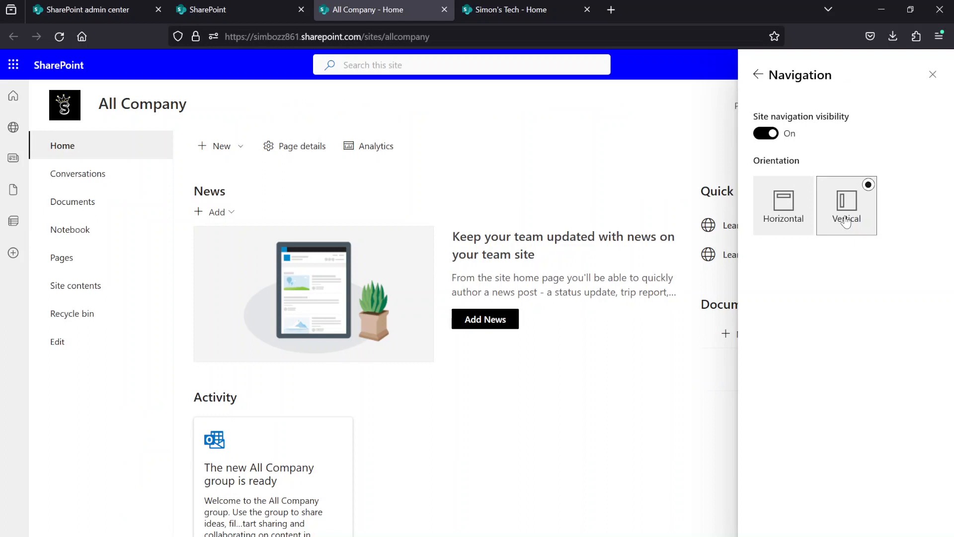
pyautogui.click(794, 222)
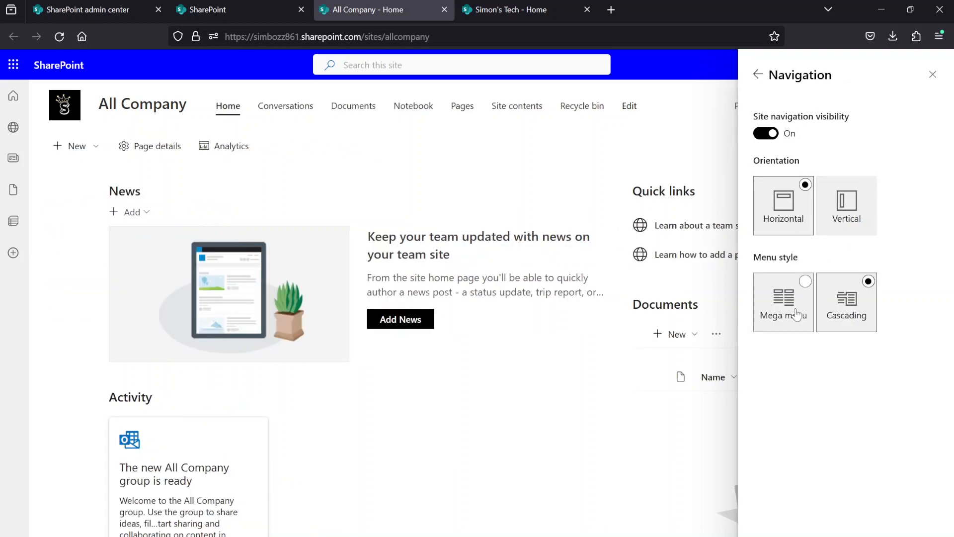
# - Switch the All Company site's menu style preview to Mega menu and close the navigation options without saving
pyautogui.click(773, 317)
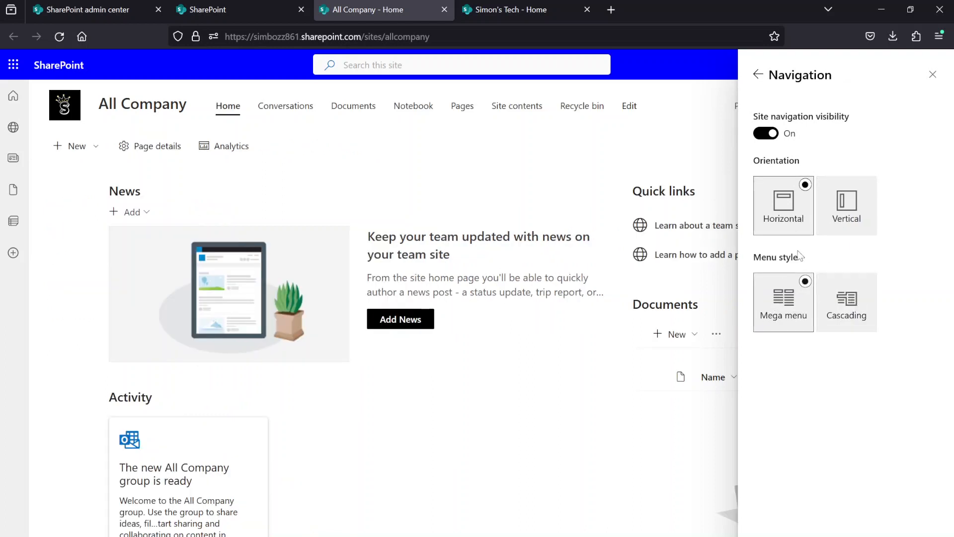
pyautogui.click(932, 74)
# - Go to the Simon's Tech site and open the Navigation options under Change the look in its settings
pyautogui.click(522, 7)
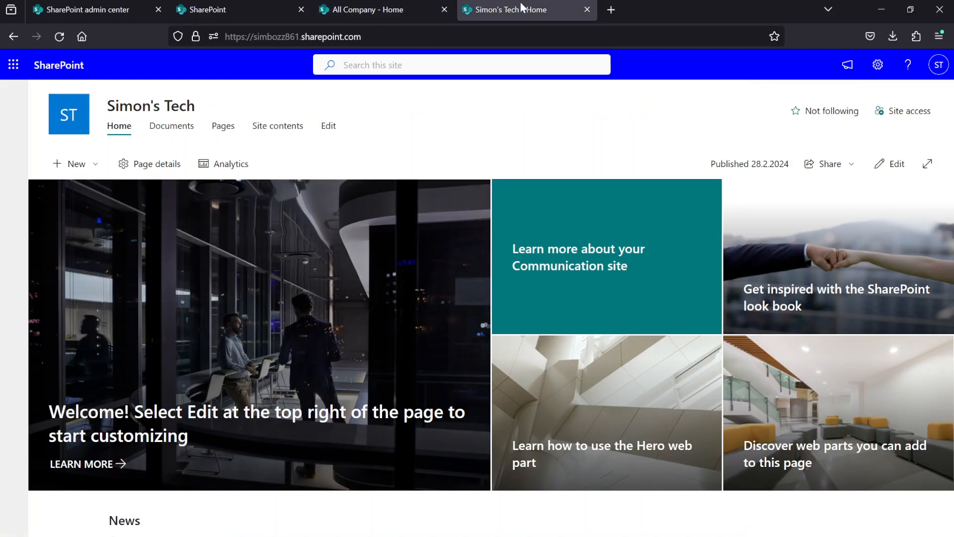
pyautogui.click(877, 65)
pyautogui.click(791, 281)
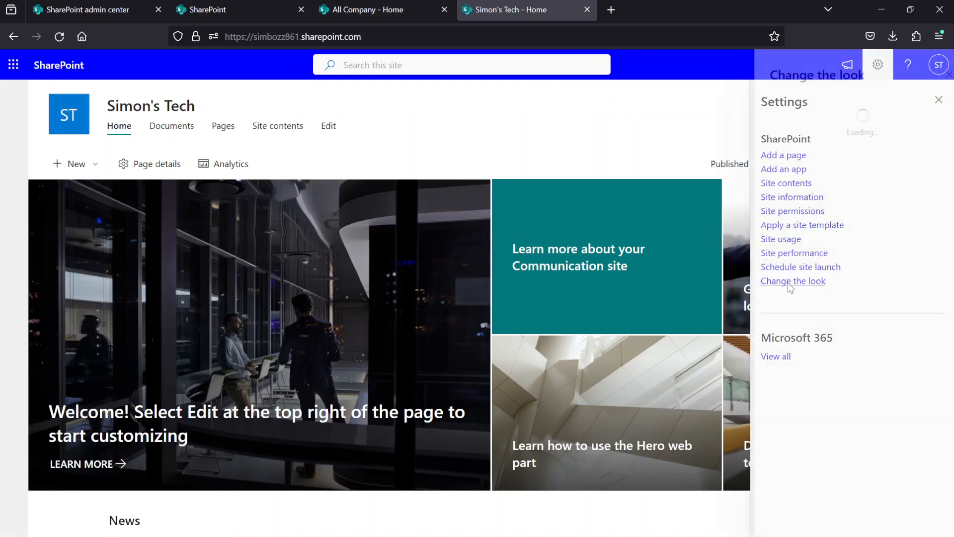
pyautogui.click(805, 180)
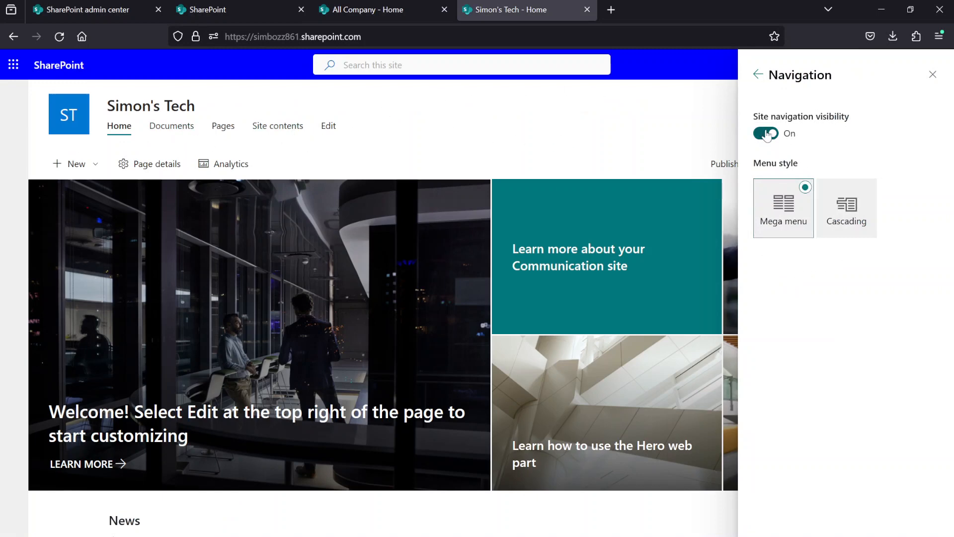
# - Preview the Simon's Tech navigation hidden and visible and in the Cascading and Mega menu styles, then close the options without saving
pyautogui.click(765, 134)
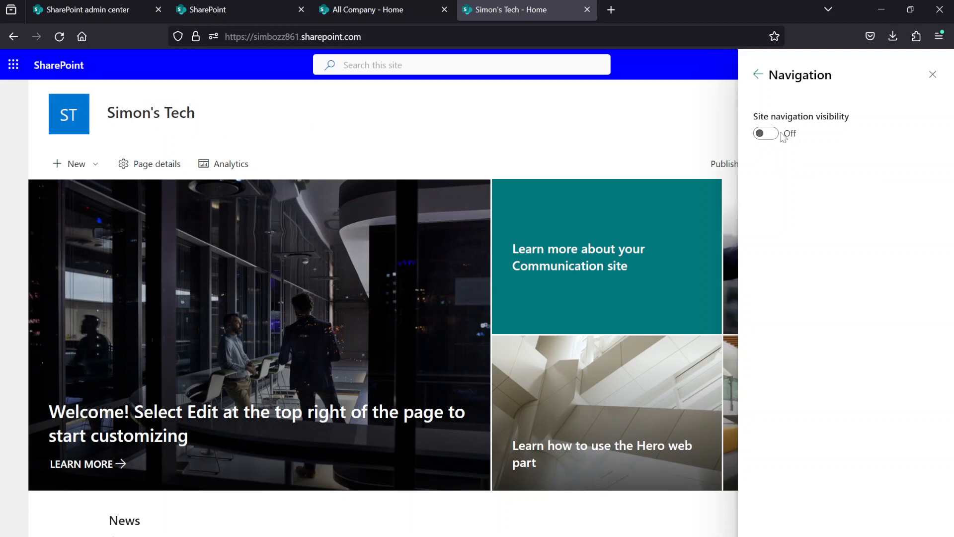
pyautogui.click(766, 134)
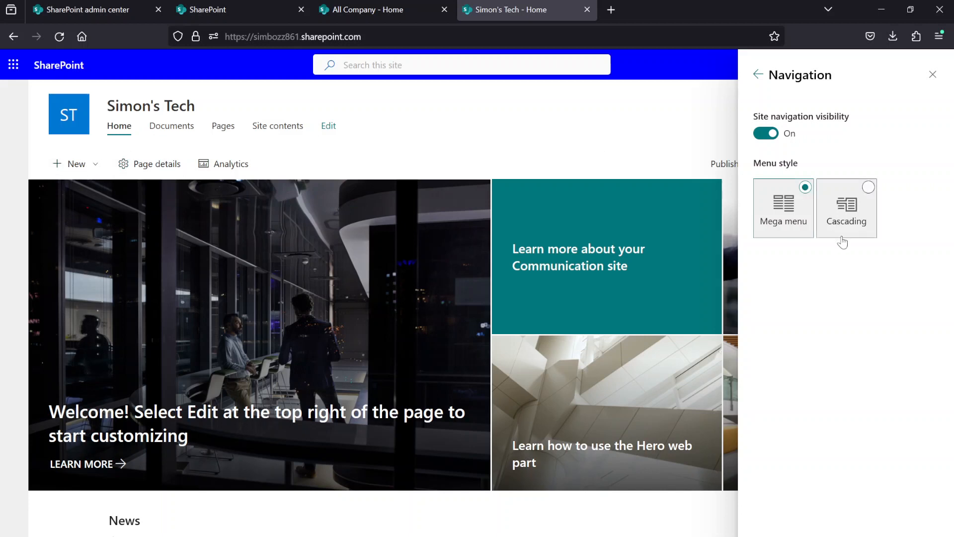
pyautogui.click(859, 222)
pyautogui.click(810, 217)
pyautogui.click(849, 217)
pyautogui.click(802, 215)
pyautogui.click(850, 206)
pyautogui.click(767, 217)
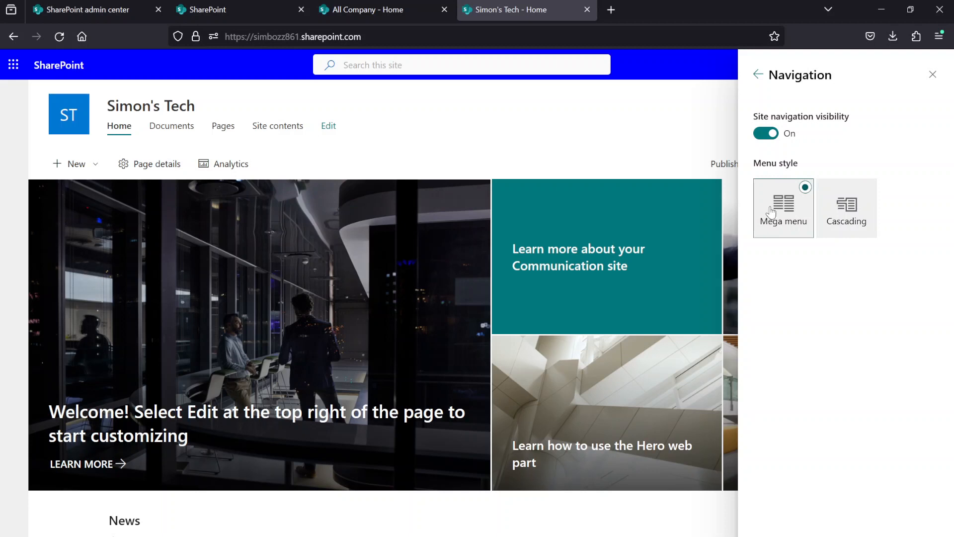
pyautogui.click(924, 85)
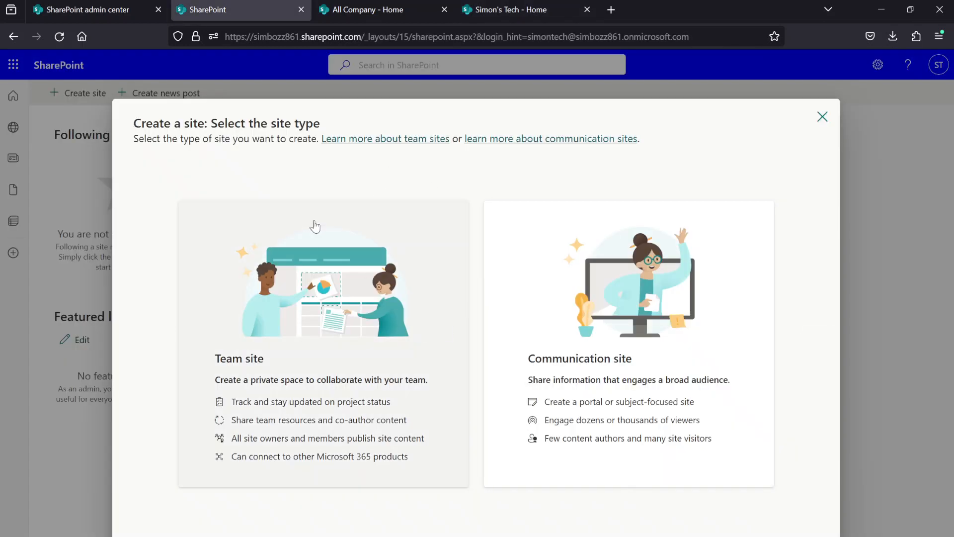
# - Select Communication site as the type for the new site and examine the templates from the organization and from Microsoft
pyautogui.click(533, 307)
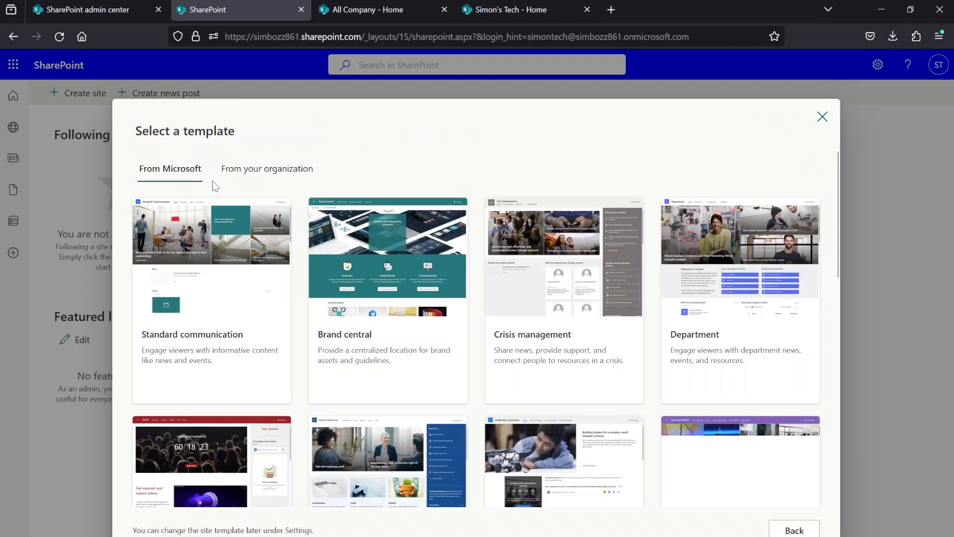
pyautogui.moveTo(141, 133); pyautogui.dragTo(243, 137)
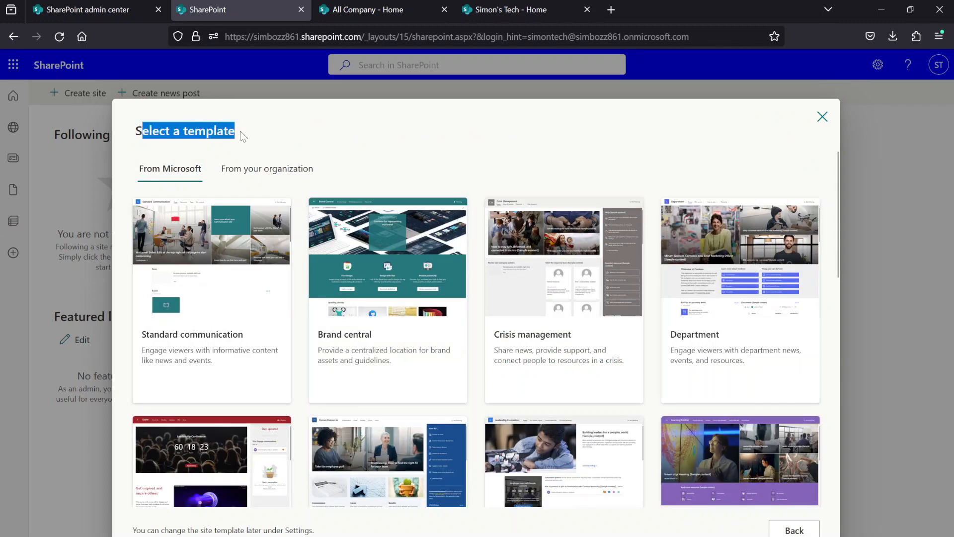
pyautogui.click(243, 174)
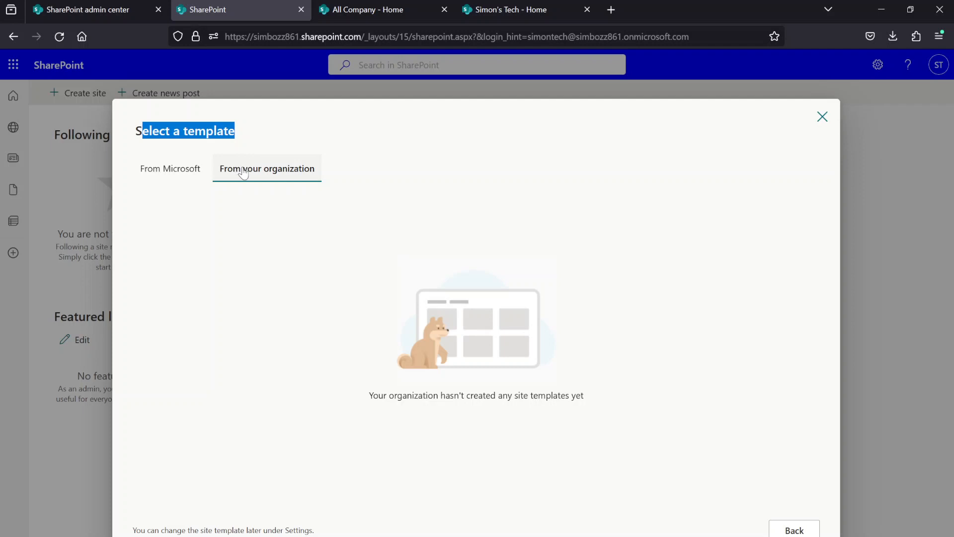
pyautogui.click(197, 175)
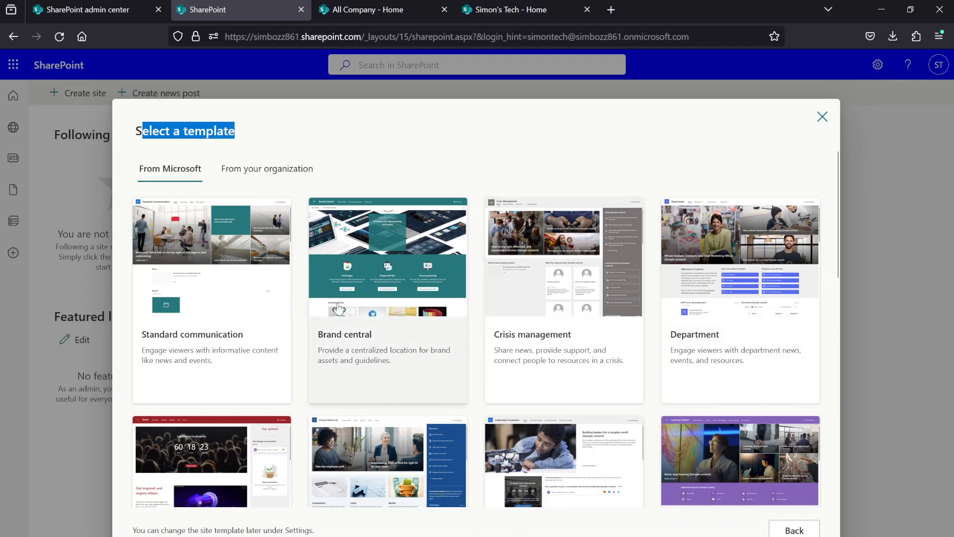
pyautogui.click(494, 169)
pyautogui.scroll(-3, 493, 169)
pyautogui.scroll(3, 494, 169)
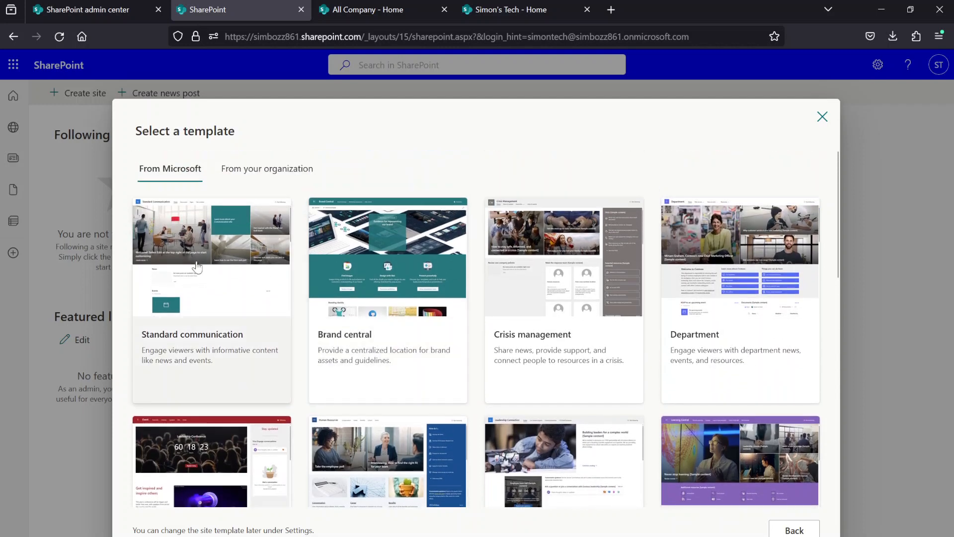
# - Use the Standard communication template for the new site and name the site Test
pyautogui.click(226, 269)
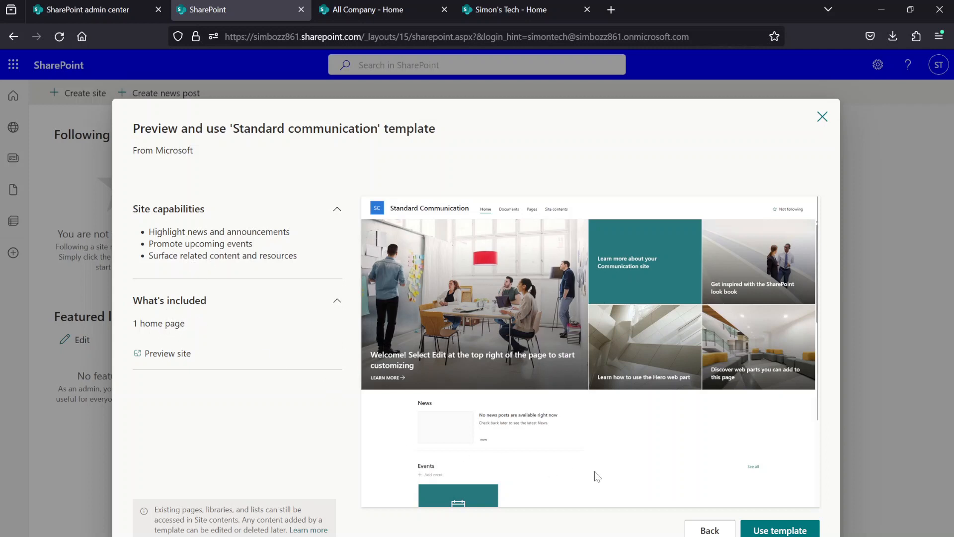
pyautogui.click(755, 531)
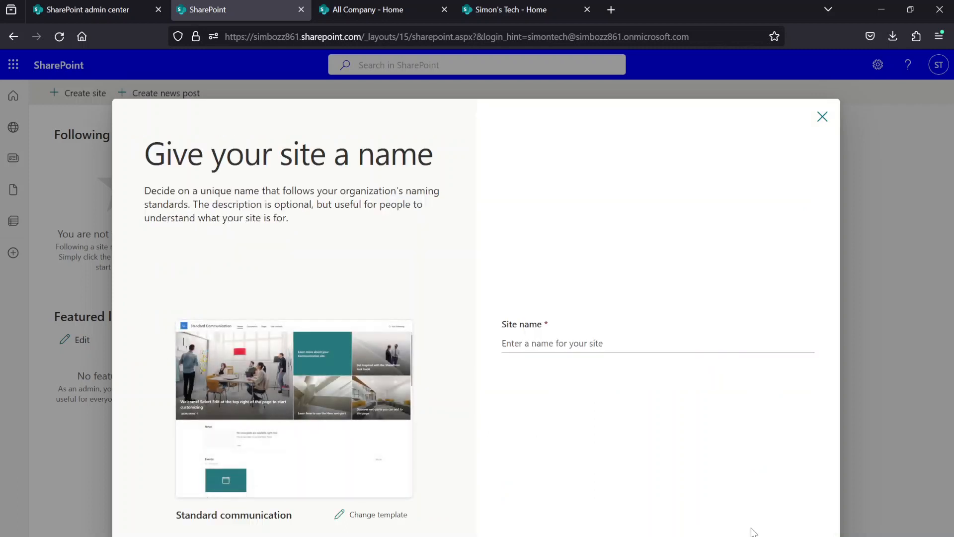
pyautogui.click(543, 343)
pyautogui.write('Test')
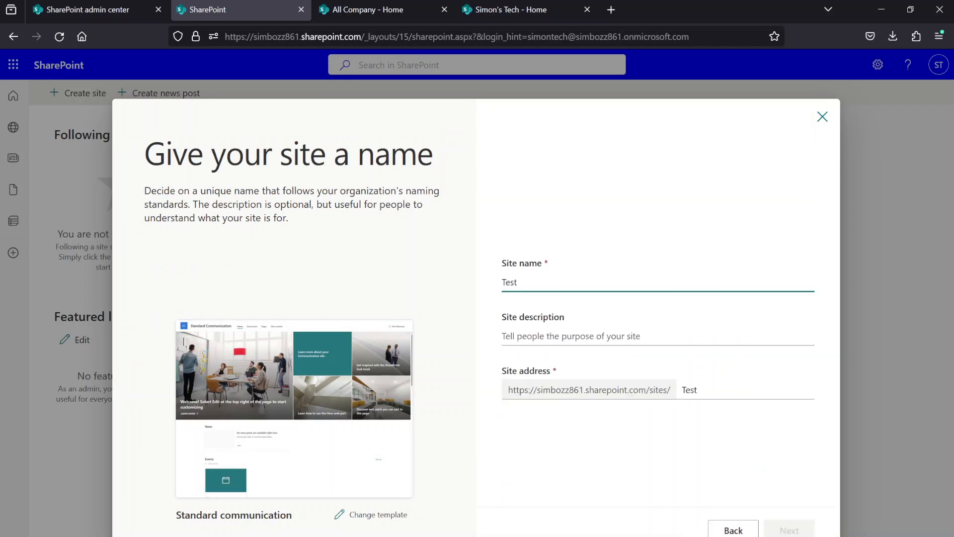
# - Review the new site's description and address fields, keep the address ending in Test, and continue to the language options
pyautogui.click(553, 336)
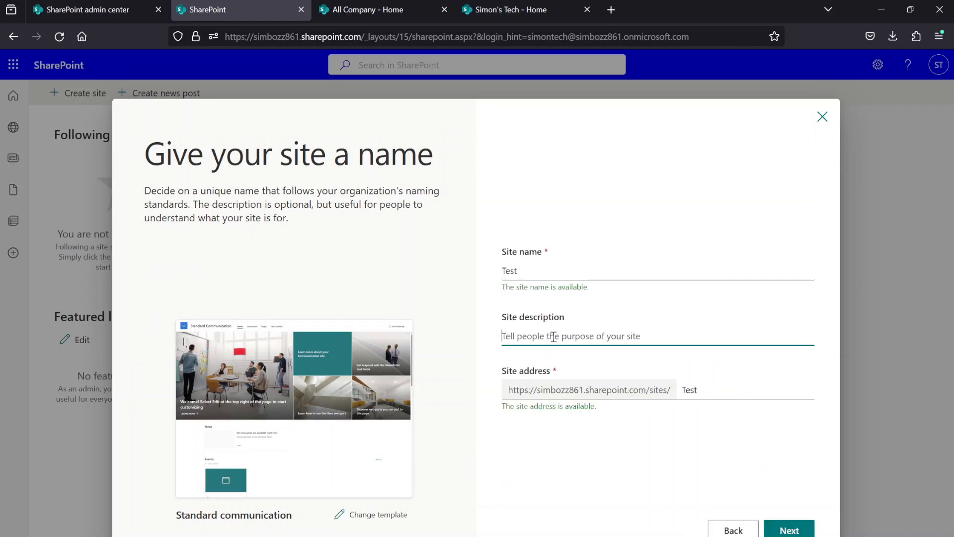
pyautogui.click(585, 389)
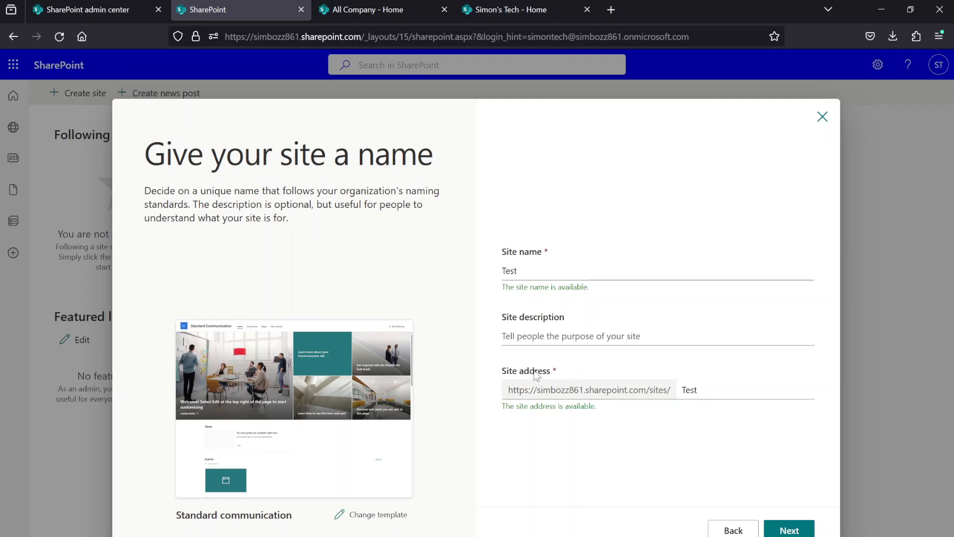
pyautogui.click(700, 389)
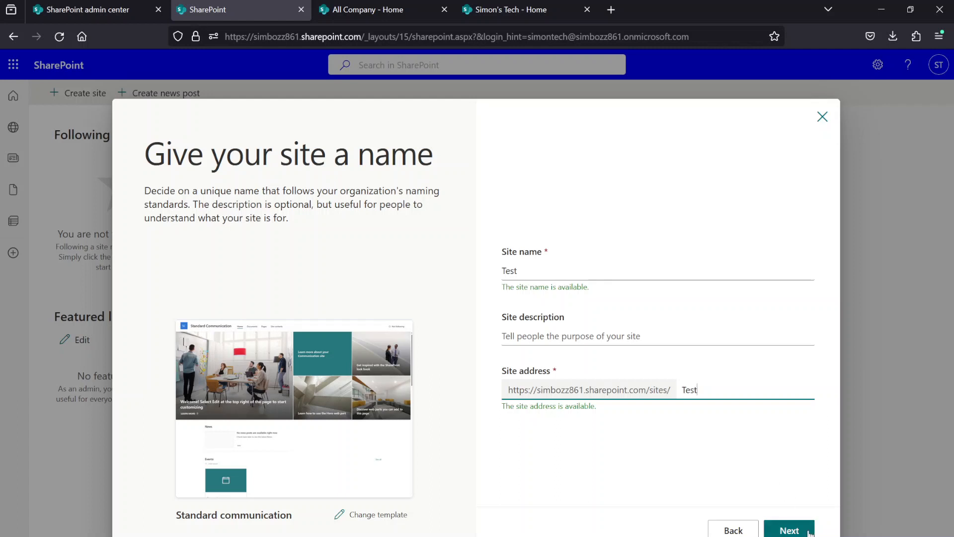
pyautogui.click(809, 529)
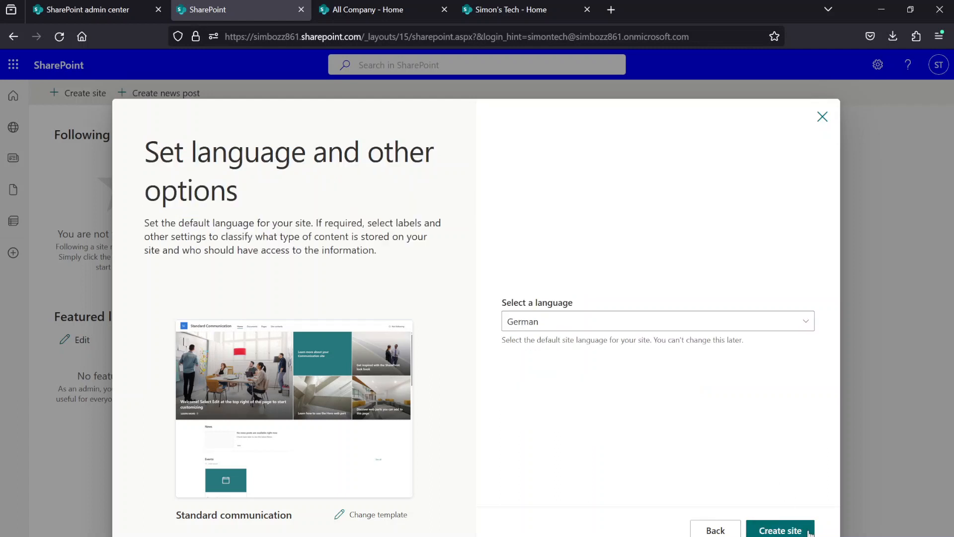
# - Examine the default languages offered for the new site, leaving German selected
pyautogui.click(601, 324)
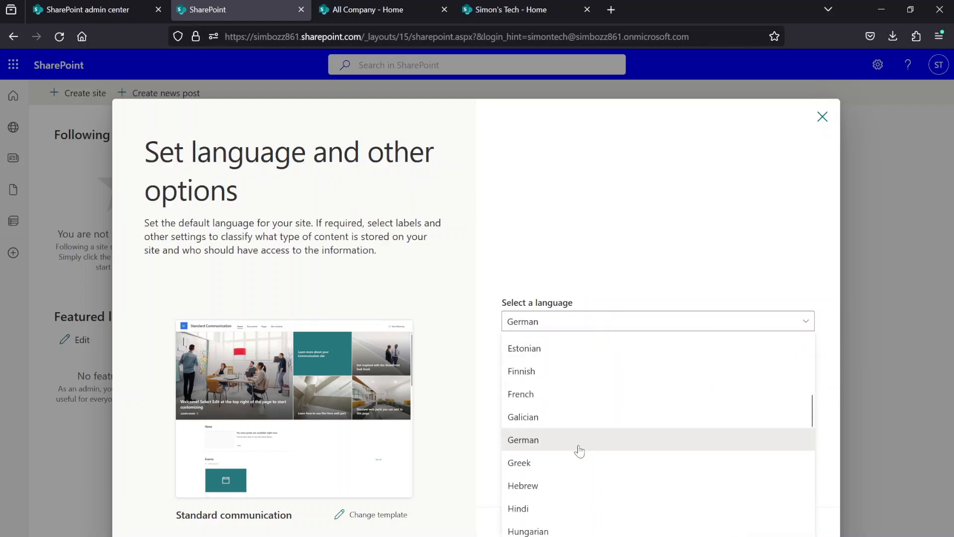
pyautogui.click(579, 321)
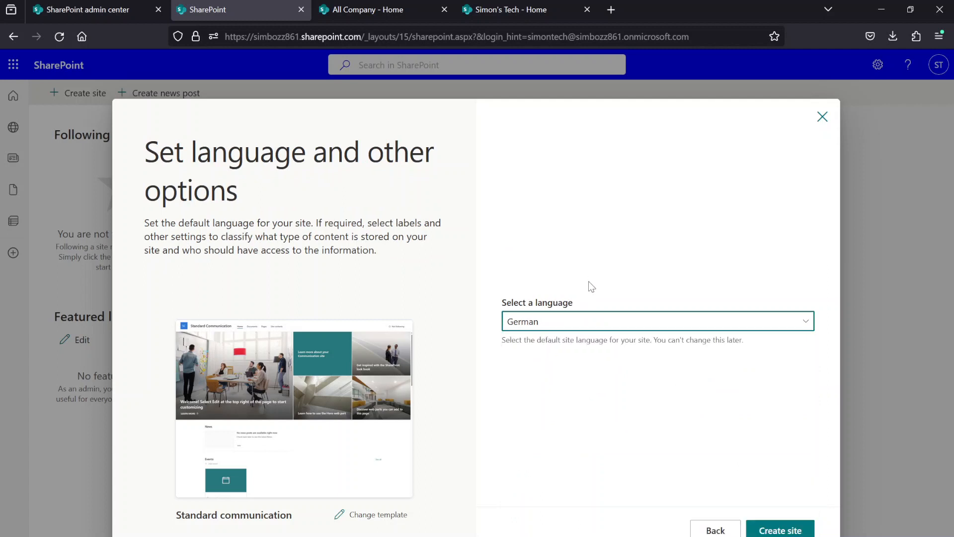
pyautogui.click(586, 327)
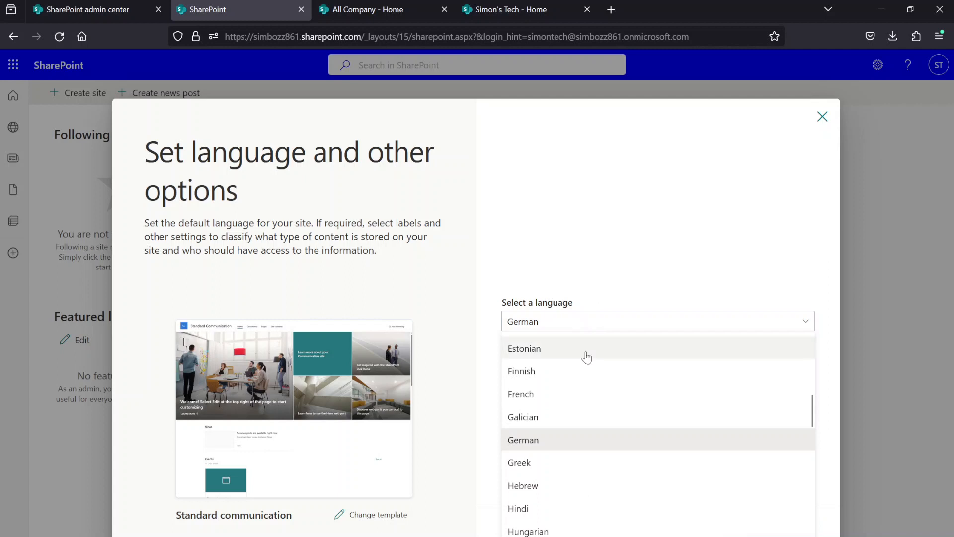
pyautogui.scroll(-5, 576, 393)
pyautogui.scroll(-5, 574, 428)
pyautogui.scroll(10, 571, 434)
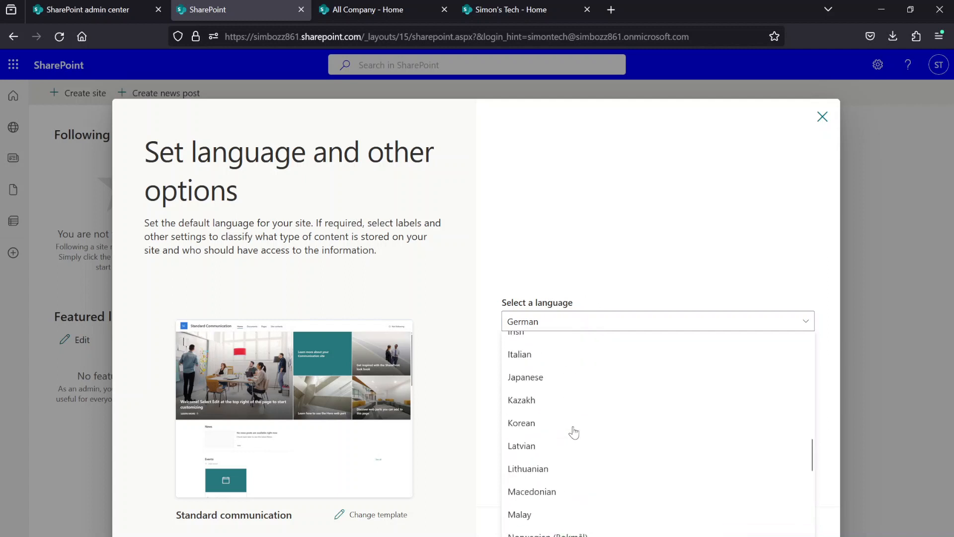
pyautogui.click(600, 304)
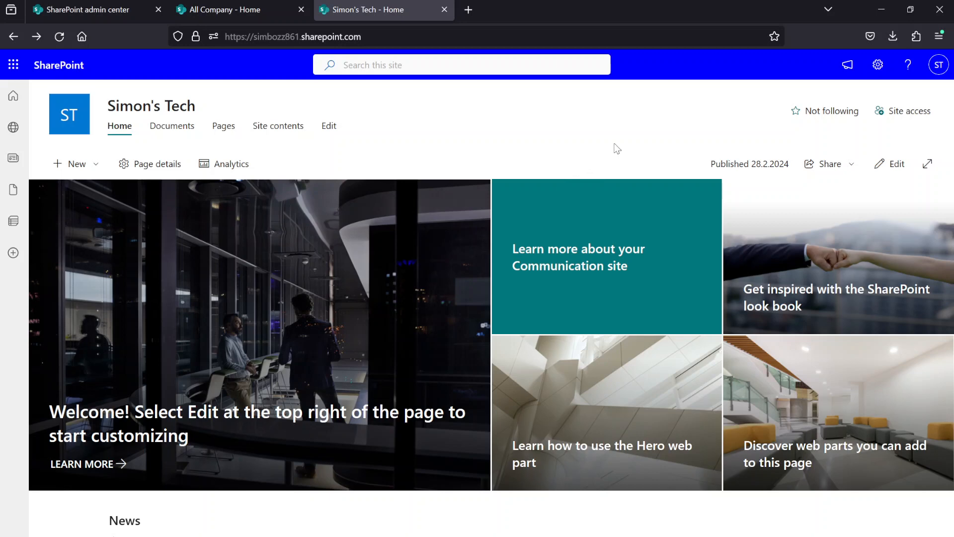
# - Open the Site Pages library from the Simon's Tech site contents
pyautogui.click(883, 69)
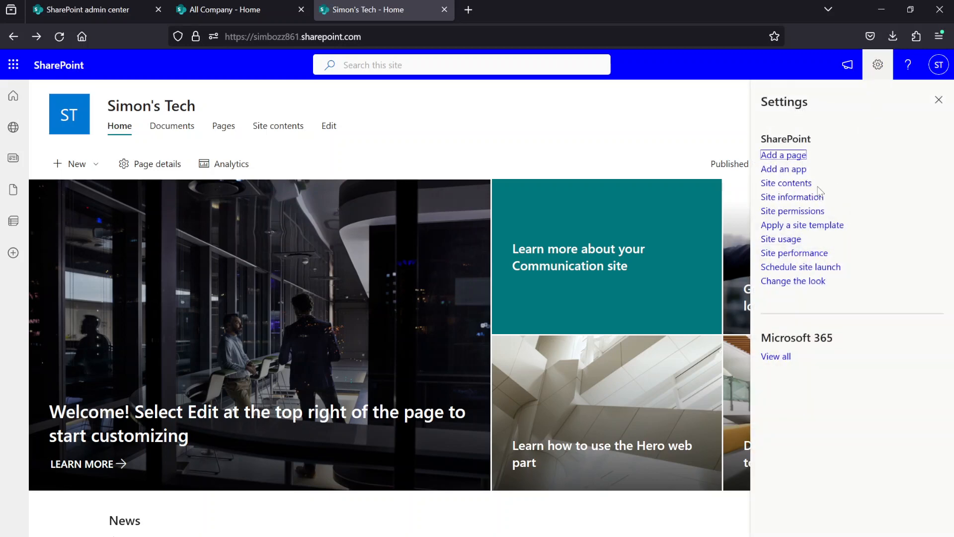
pyautogui.click(794, 184)
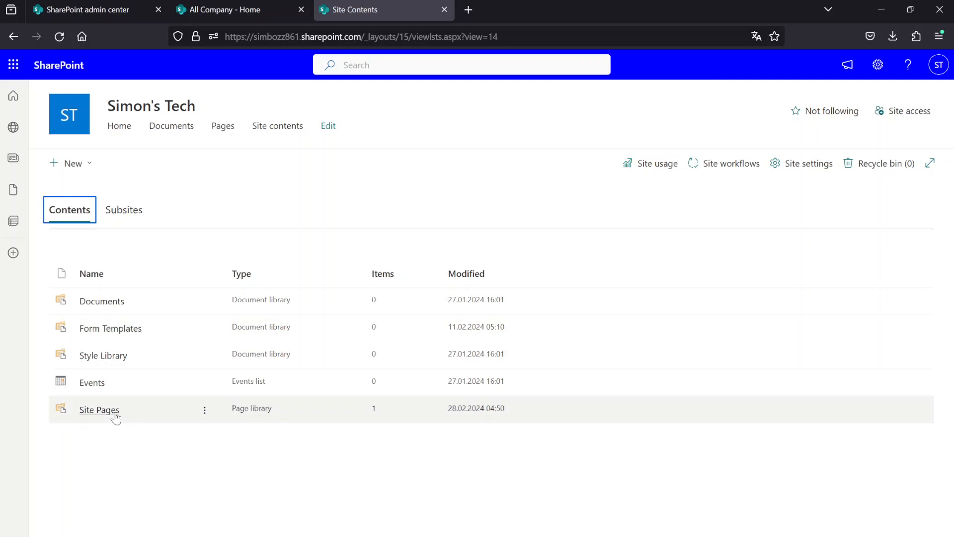
pyautogui.click(114, 412)
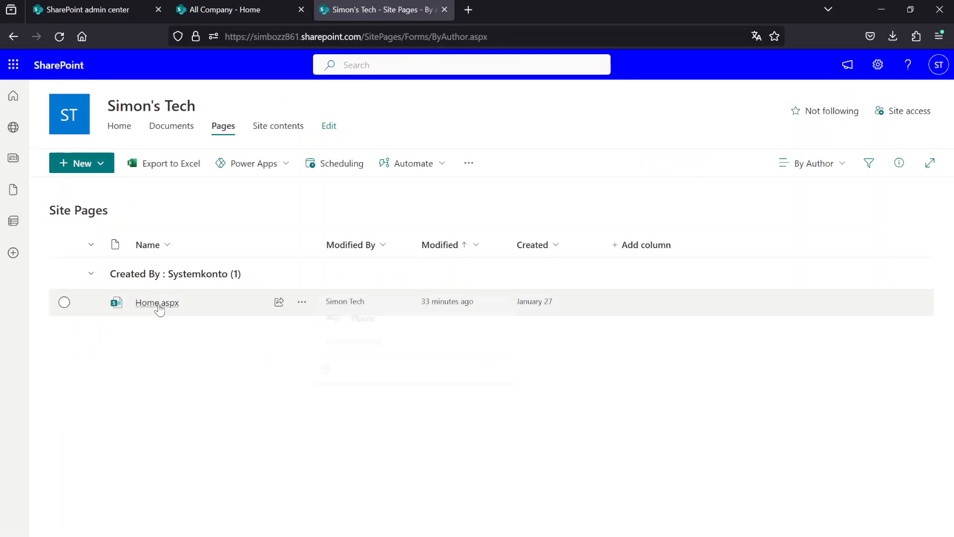
# - Inspect the actions available for the Home.aspx page, and return to the Simon's Tech home page
pyautogui.click(302, 305)
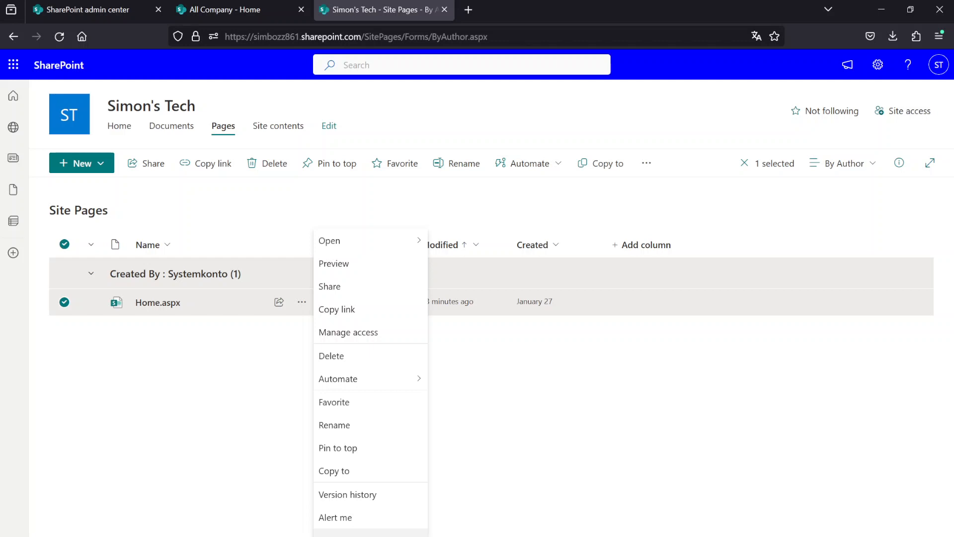
pyautogui.click(348, 532)
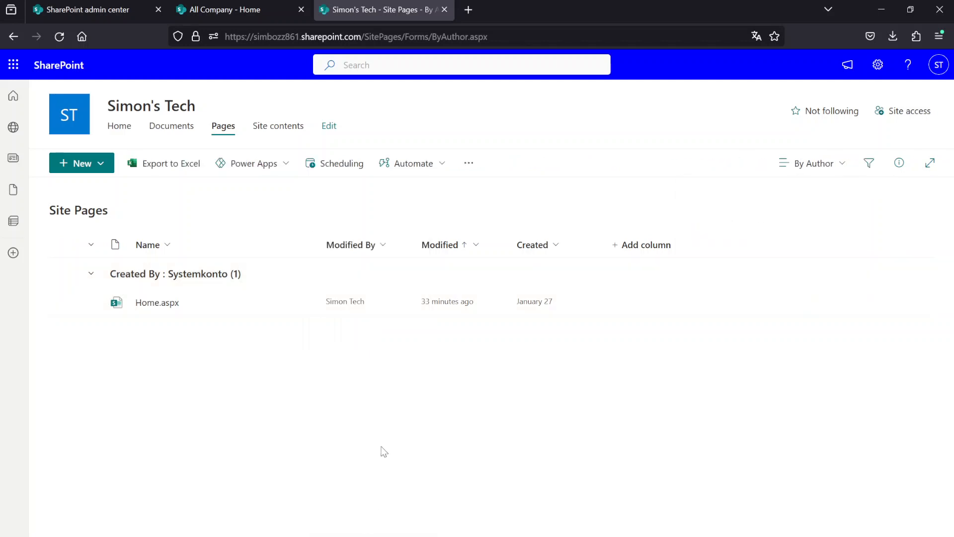
pyautogui.click(81, 113)
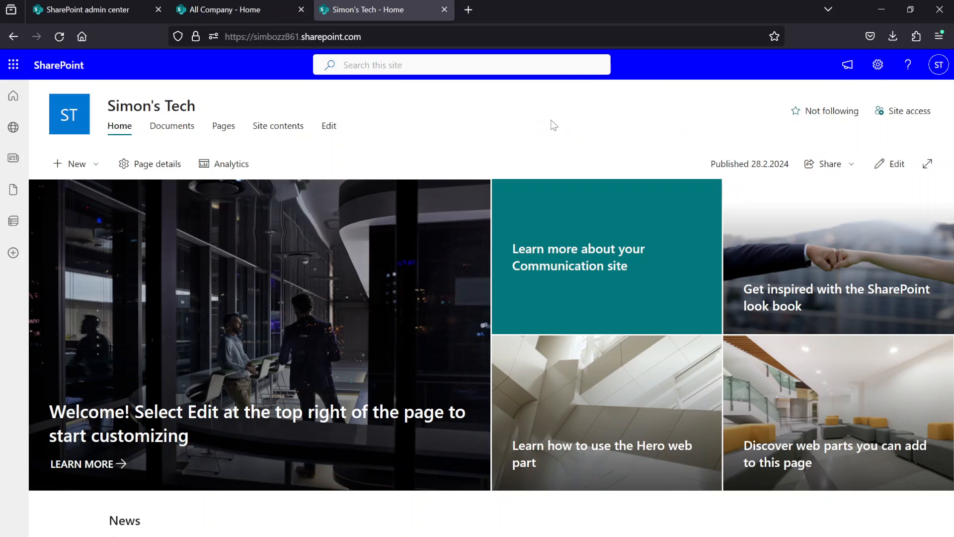
# - Change the Simon's Tech site's look to the Black theme and save it
pyautogui.click(878, 65)
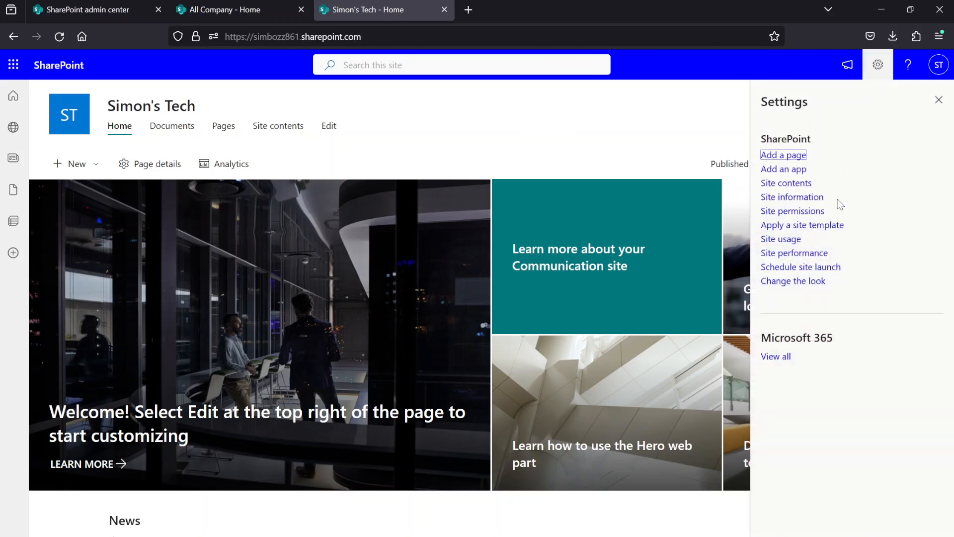
pyautogui.click(809, 281)
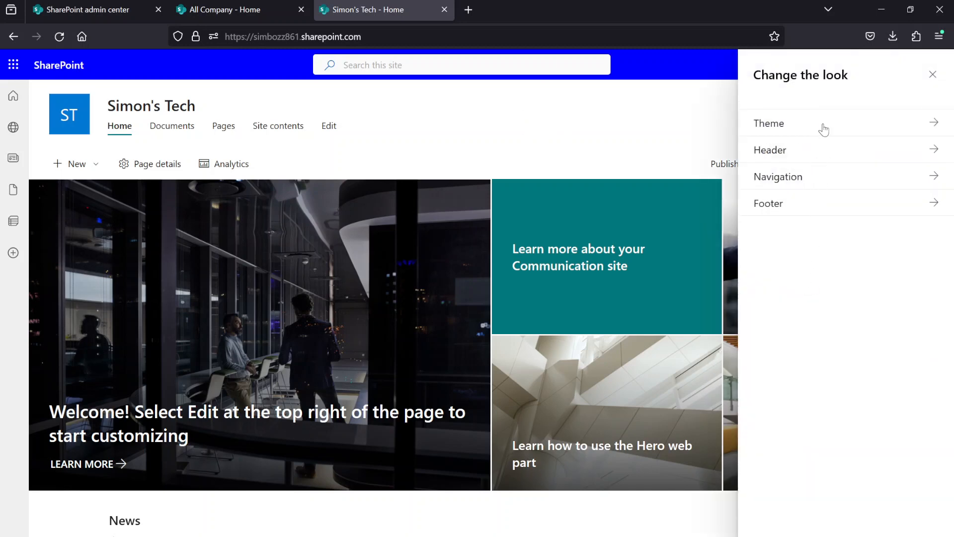
pyautogui.click(824, 130)
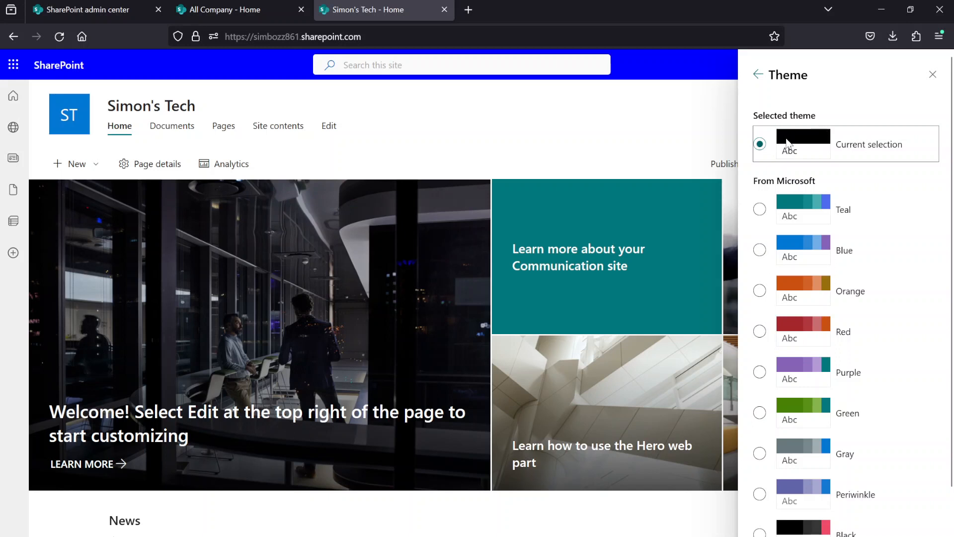
pyautogui.scroll(-3, 794, 152)
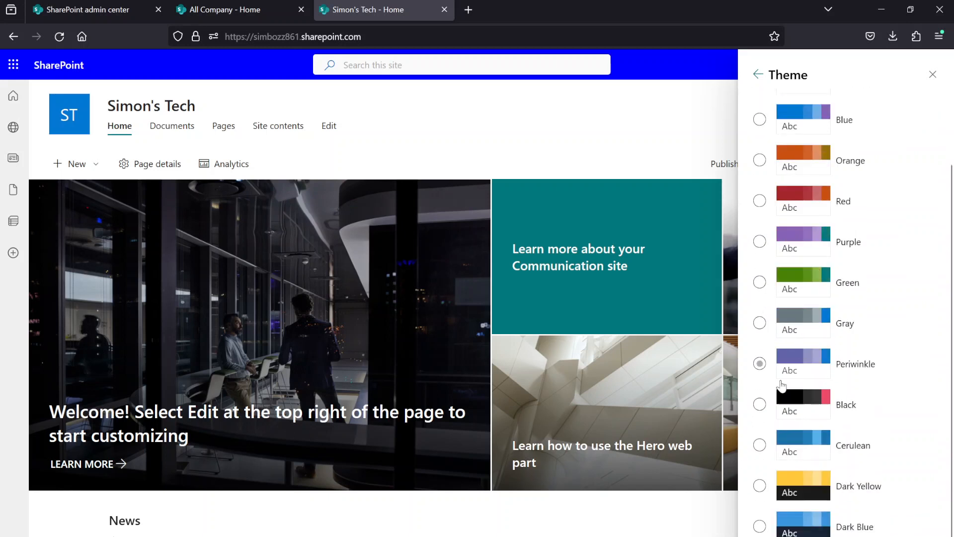
pyautogui.click(773, 407)
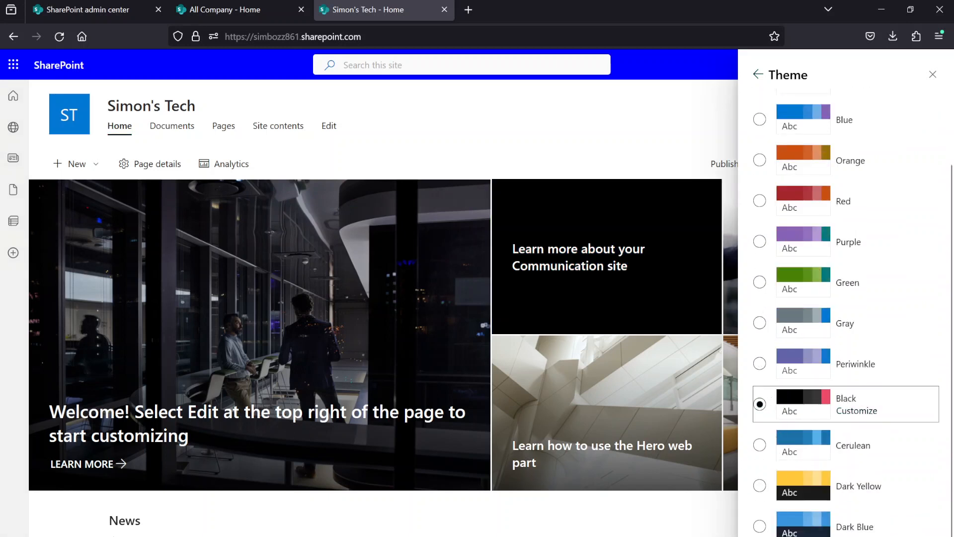
pyautogui.click(782, 536)
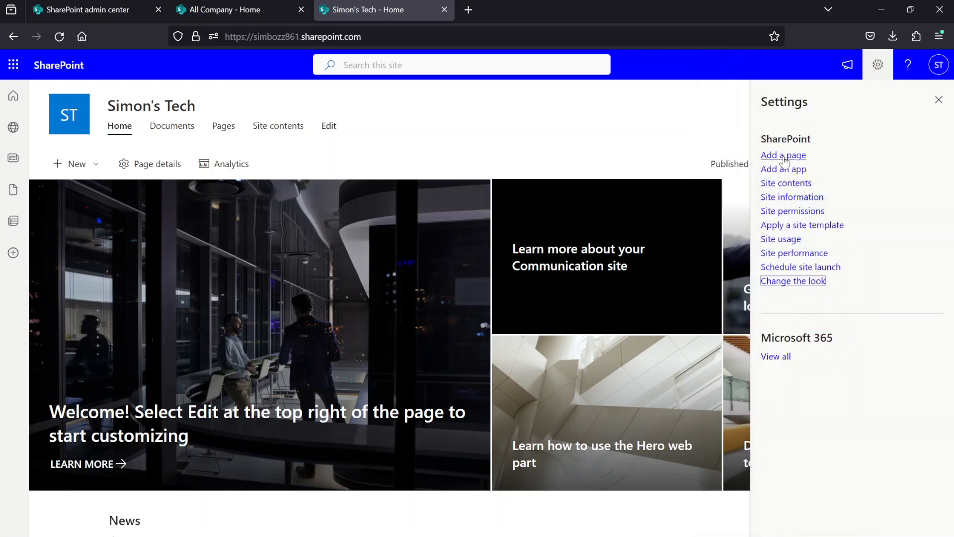
# - Open the site's header appearance settings and use the crowned S image as the site logo and logo thumbnail
pyautogui.click(782, 281)
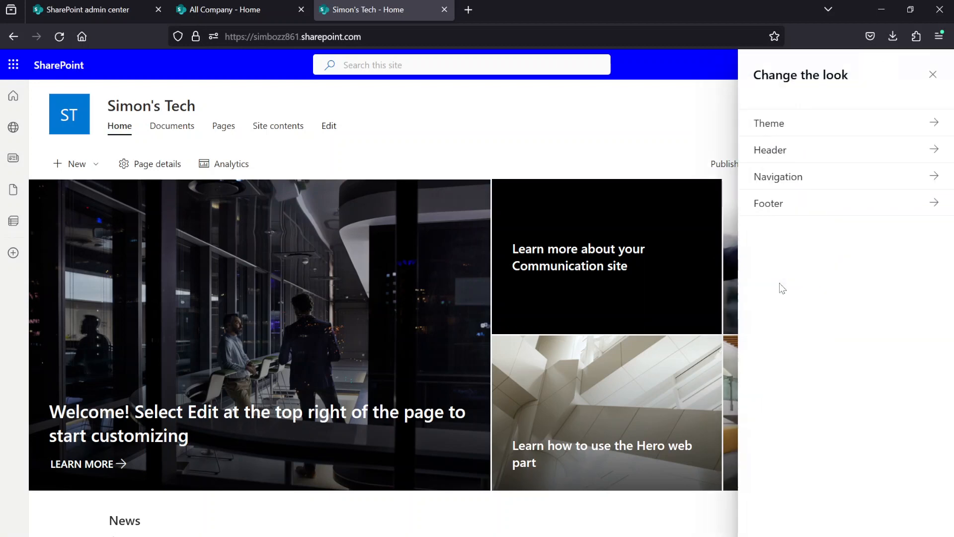
pyautogui.click(796, 158)
pyautogui.scroll(-4, 796, 307)
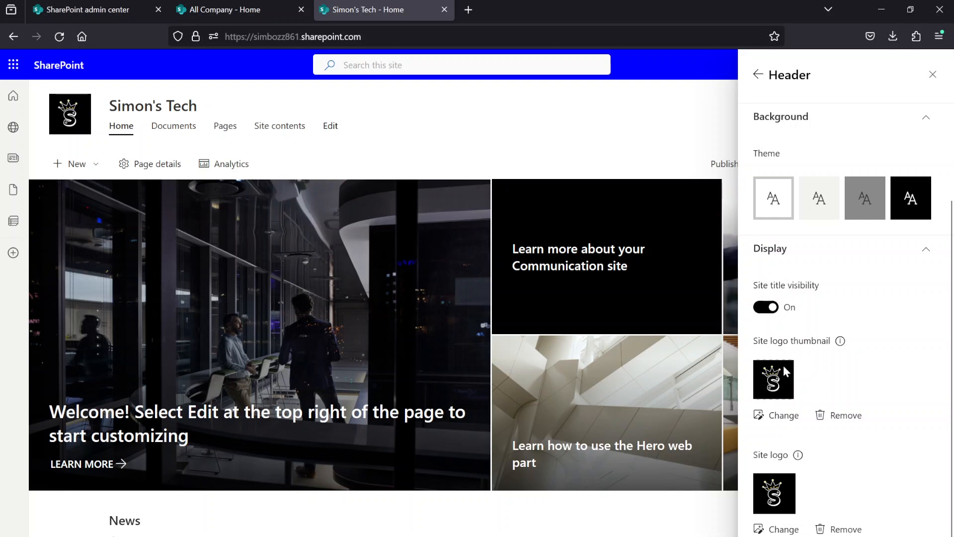
pyautogui.scroll(4, 811, 384)
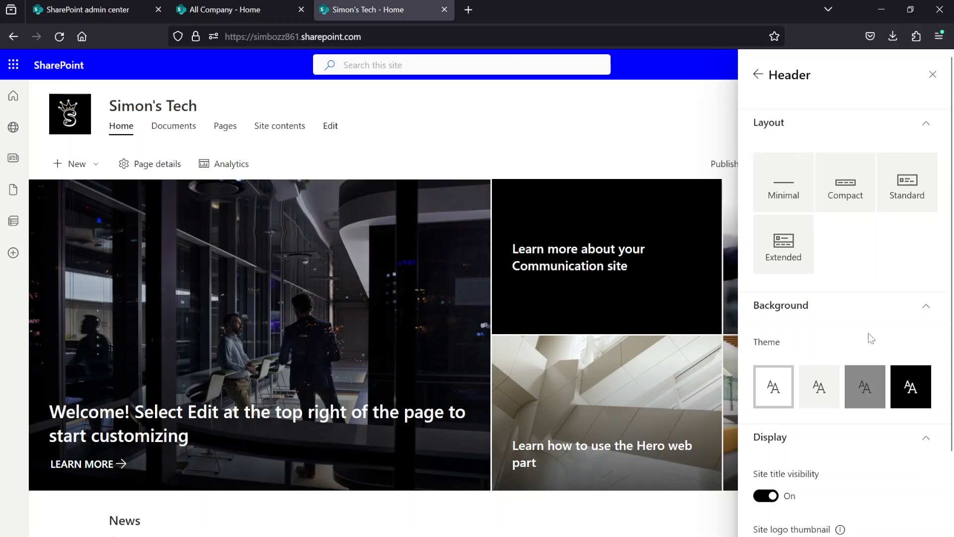
# - Preview the black and gray header backgrounds, and restore the white background
pyautogui.click(911, 385)
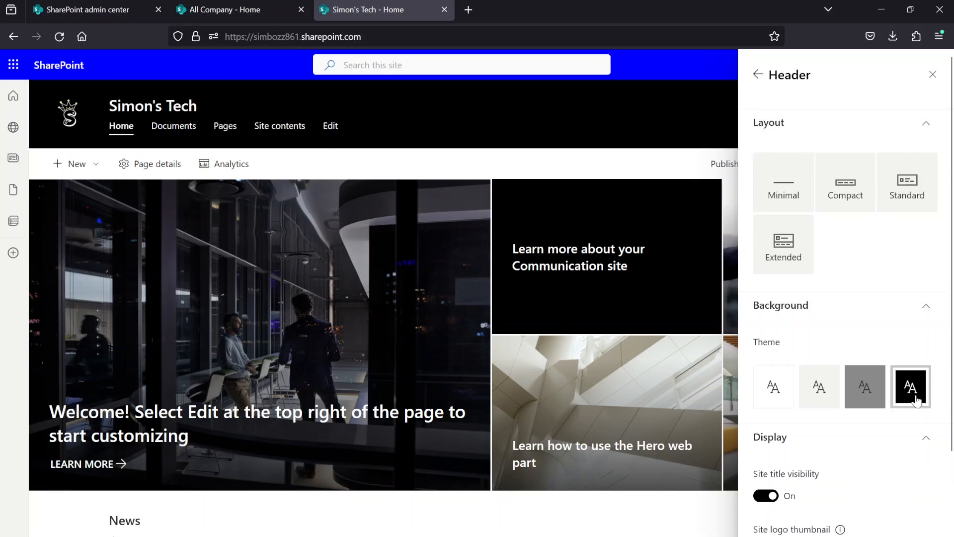
pyautogui.click(768, 397)
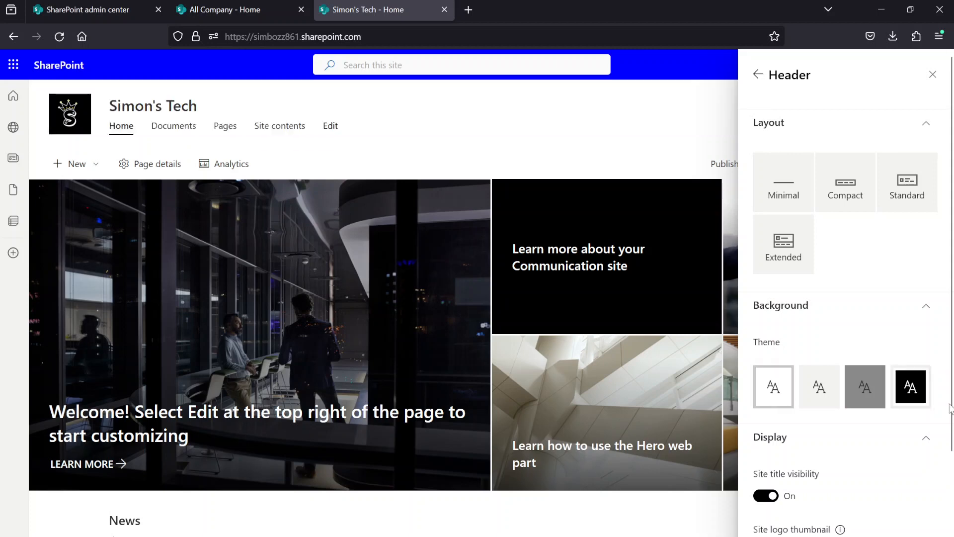
pyautogui.click(910, 392)
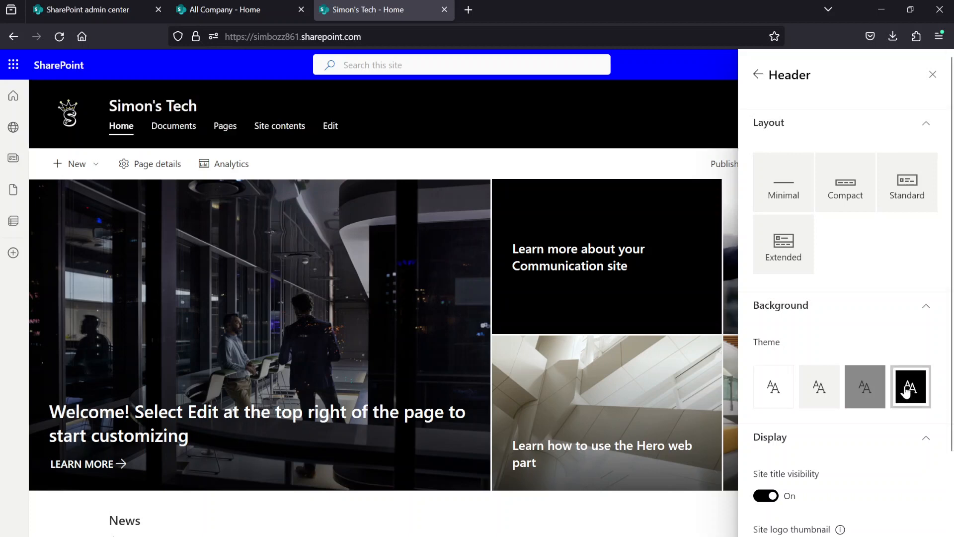
pyautogui.click(775, 397)
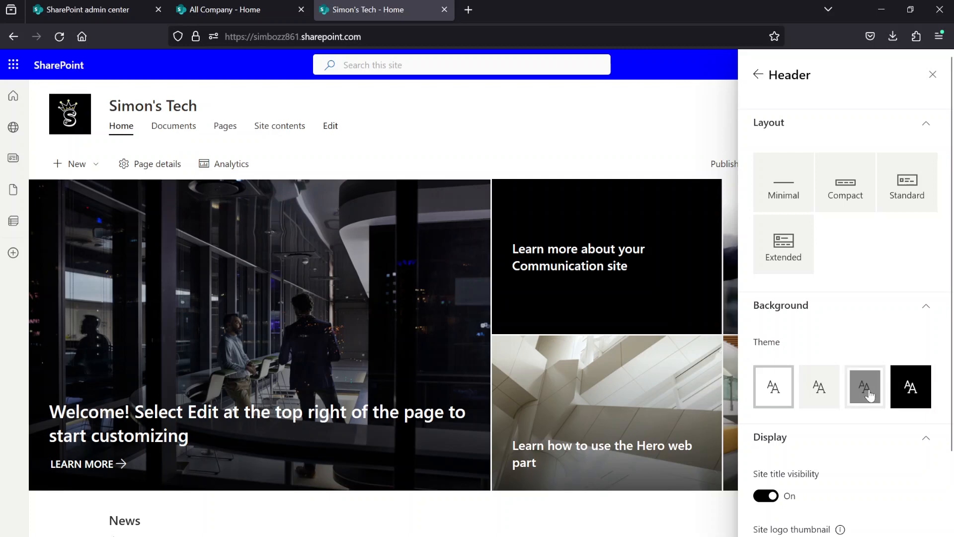
pyautogui.click(869, 391)
pyautogui.click(778, 393)
pyautogui.scroll(-4, 799, 353)
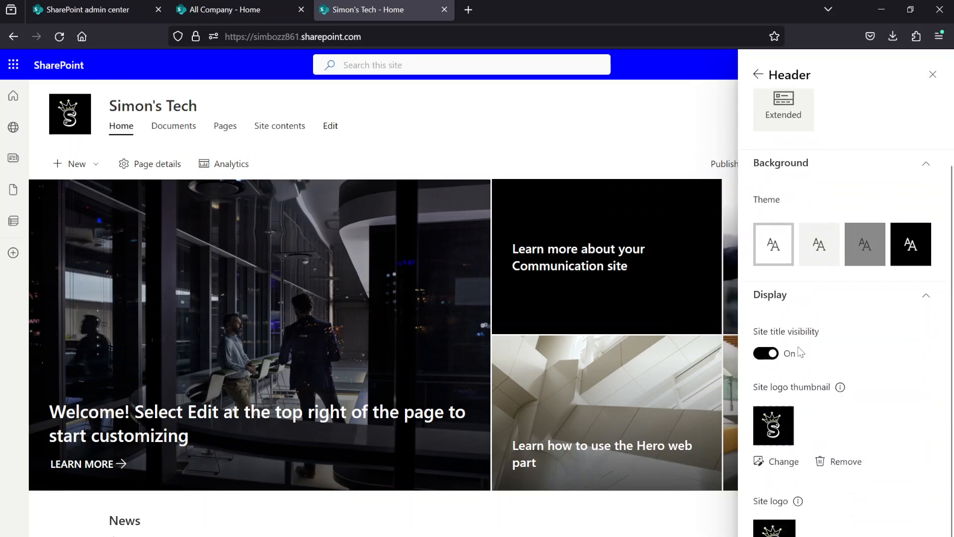
pyautogui.scroll(5, 813, 174)
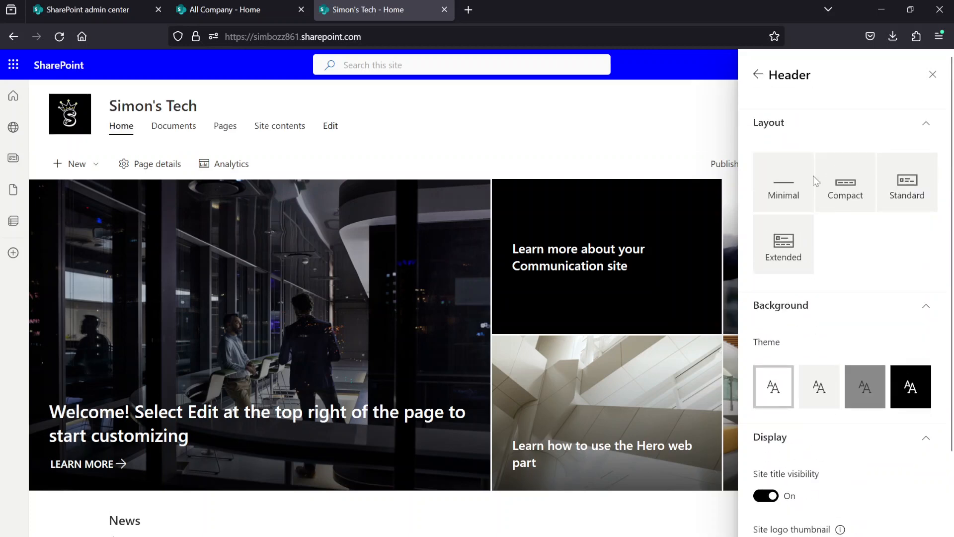
# - Review the visibility and menu style options in the site's navigation appearance settings
pyautogui.click(758, 74)
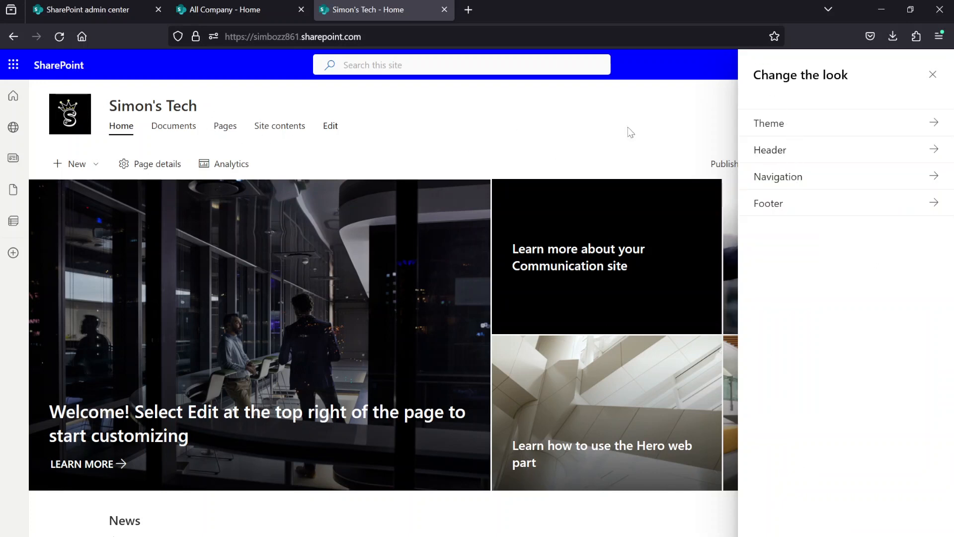
pyautogui.click(800, 150)
pyautogui.click(758, 75)
pyautogui.click(786, 181)
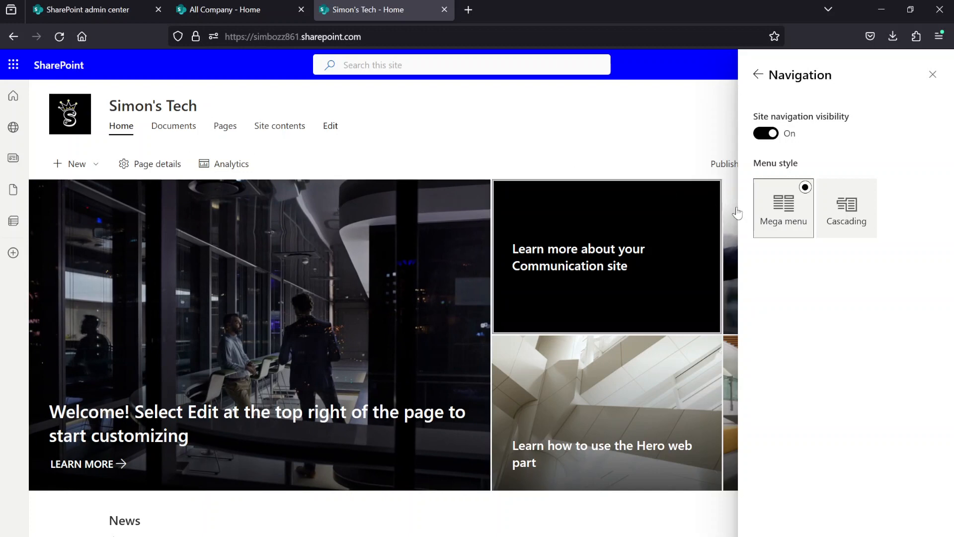
pyautogui.click(758, 74)
# - Try the Extended footer layout, return to Simple, and add the crowned S logo to the footer
pyautogui.click(768, 204)
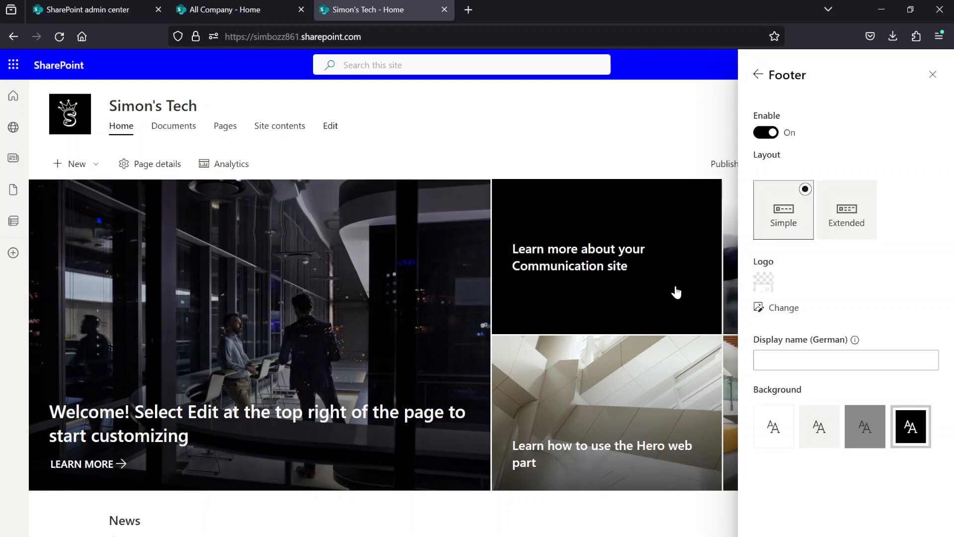
pyautogui.scroll(-10, 626, 298)
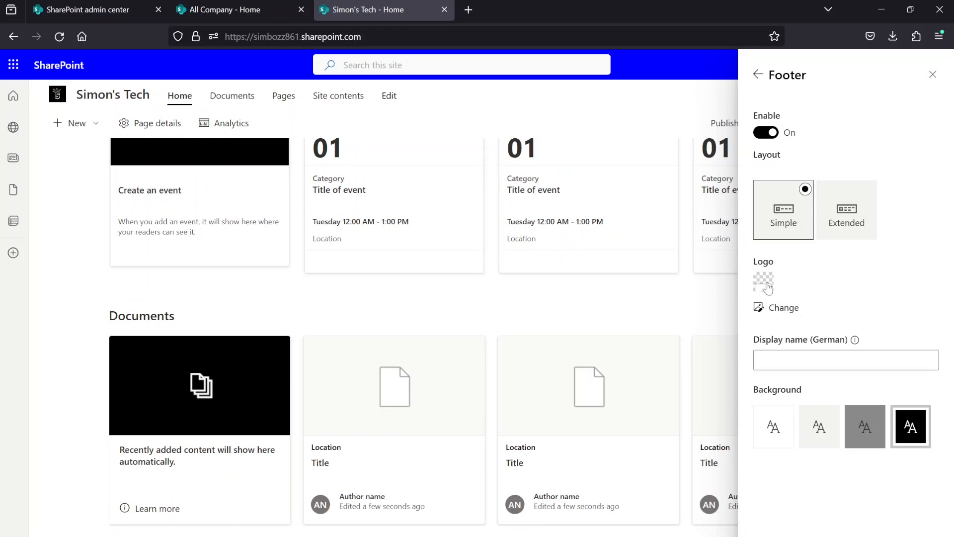
pyautogui.click(839, 215)
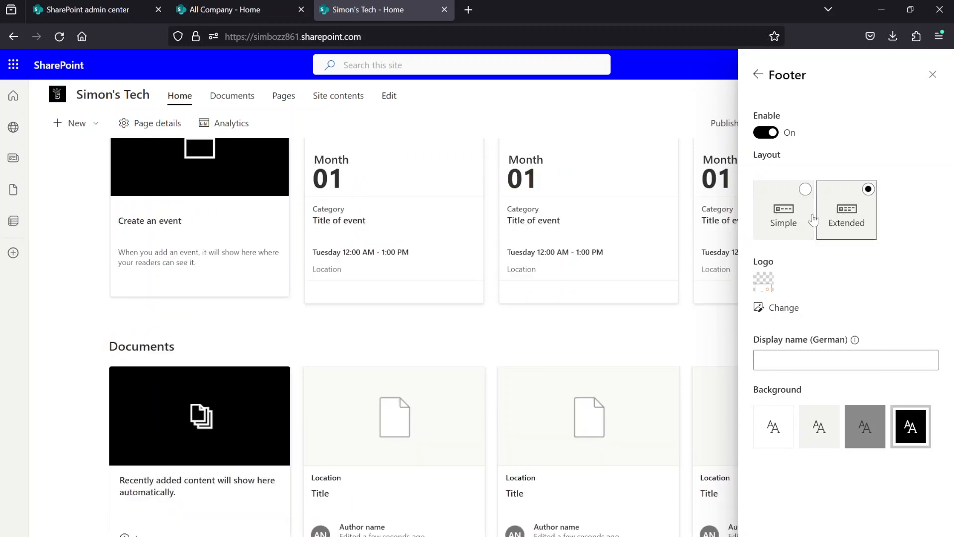
pyautogui.scroll(-1, 611, 298)
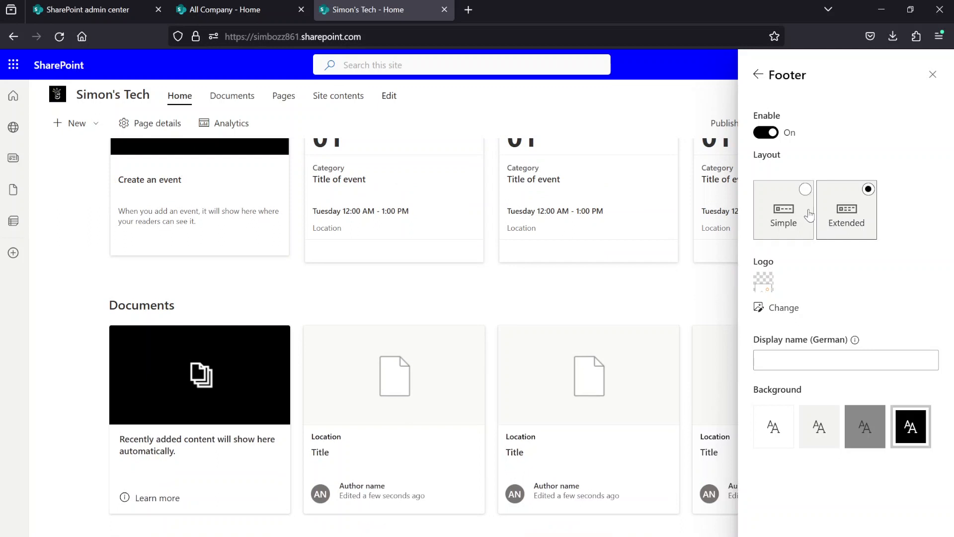
pyautogui.click(807, 230)
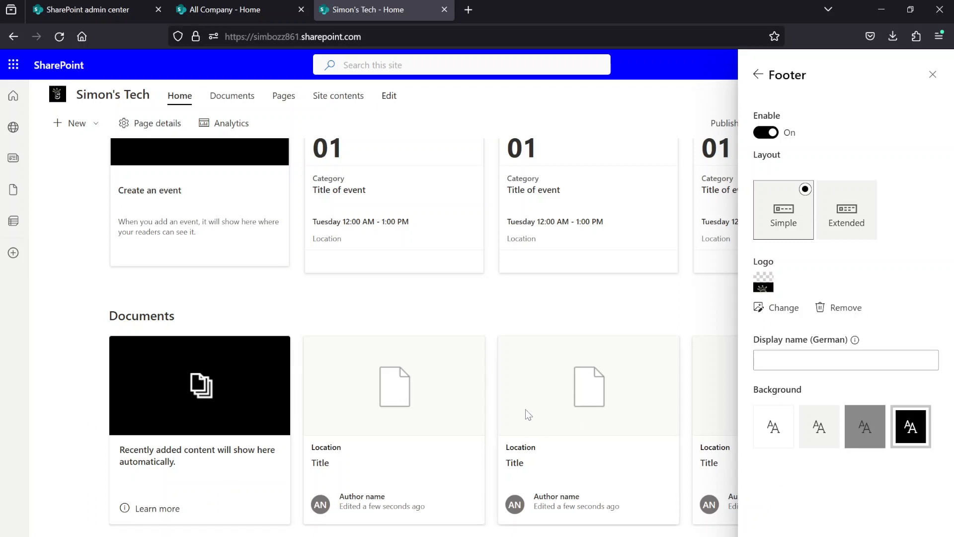
pyautogui.scroll(10, 526, 410)
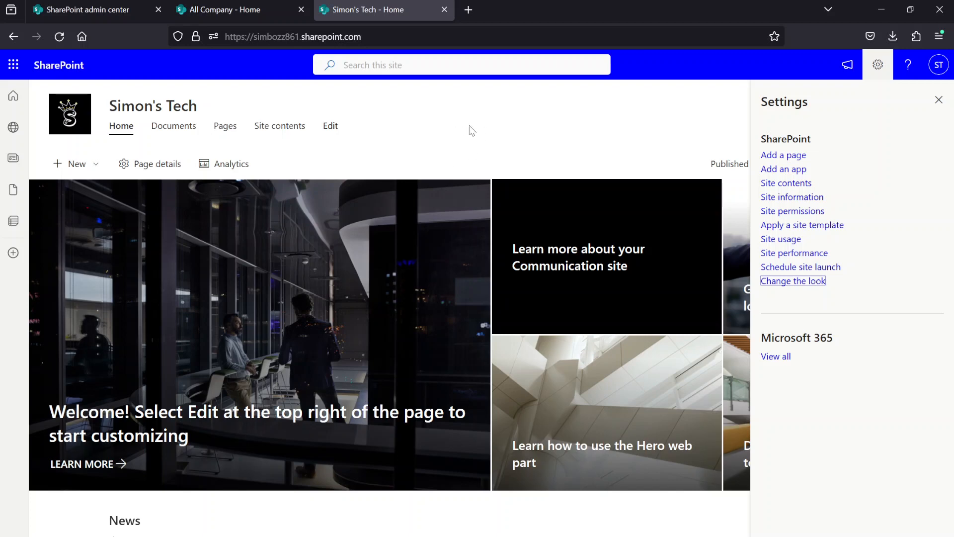
# - Review the site name and description fields in the site information, and close it without changes
pyautogui.click(773, 198)
pyautogui.click(801, 140)
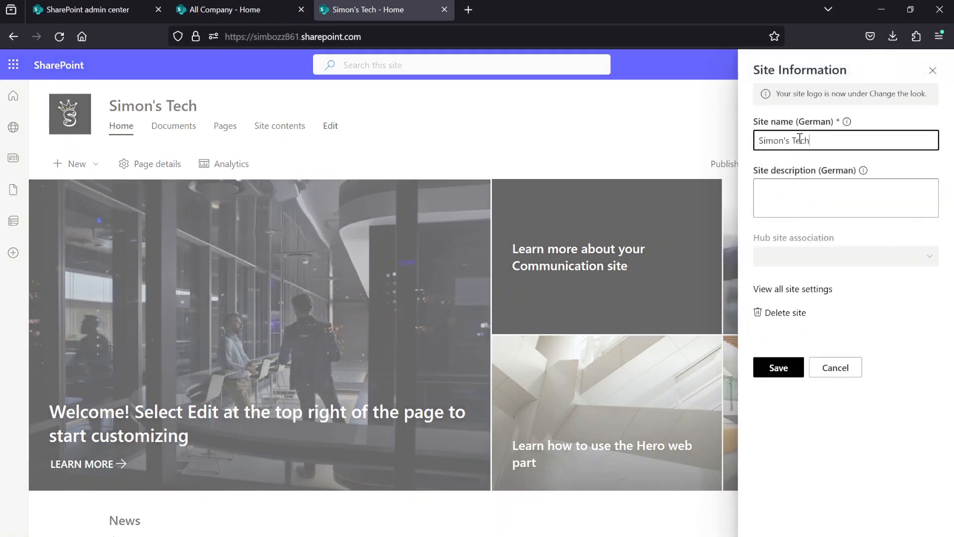
pyautogui.moveTo(760, 145); pyautogui.dragTo(820, 142)
pyautogui.click(817, 143)
pyautogui.click(794, 191)
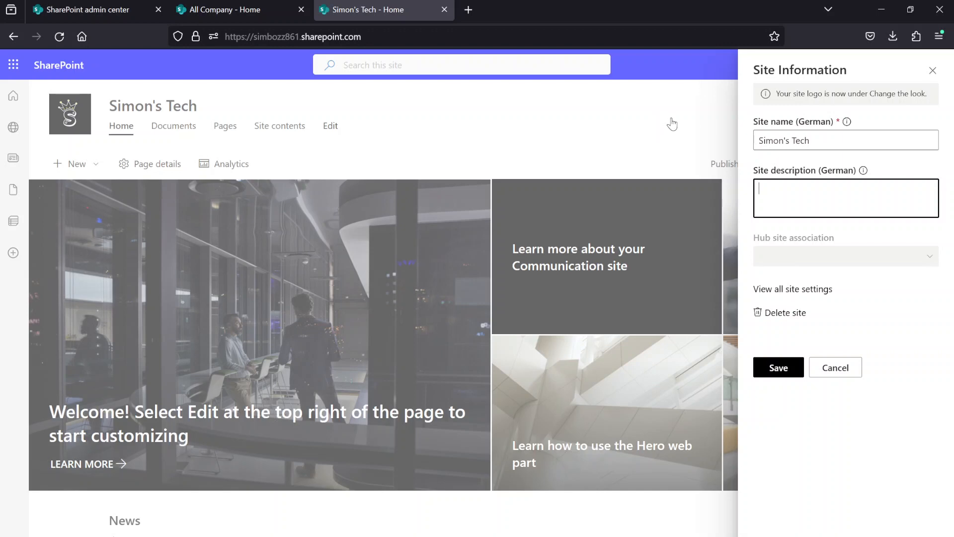
pyautogui.click(935, 77)
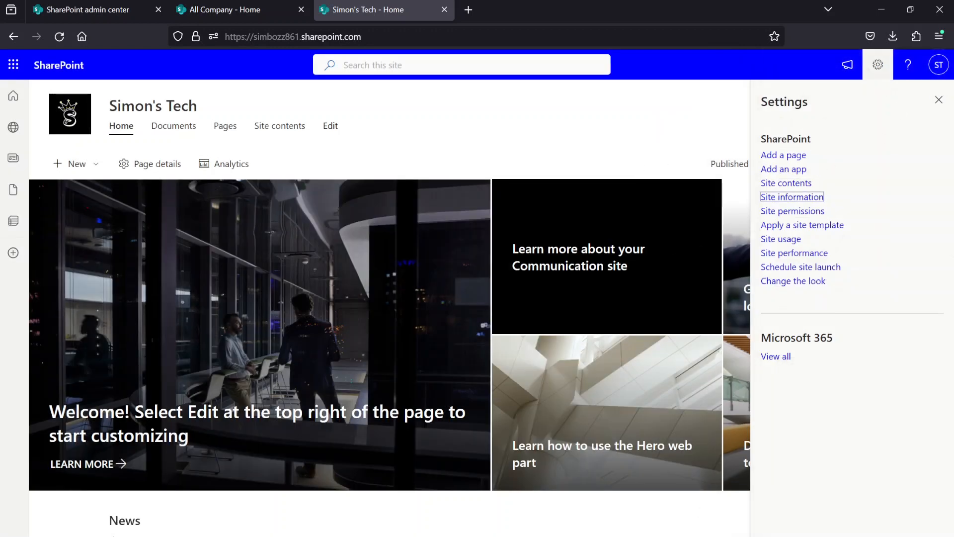
# - Examine the owners, members and visitors groups in the site permissions, and close the permissions
pyautogui.press('Tab')
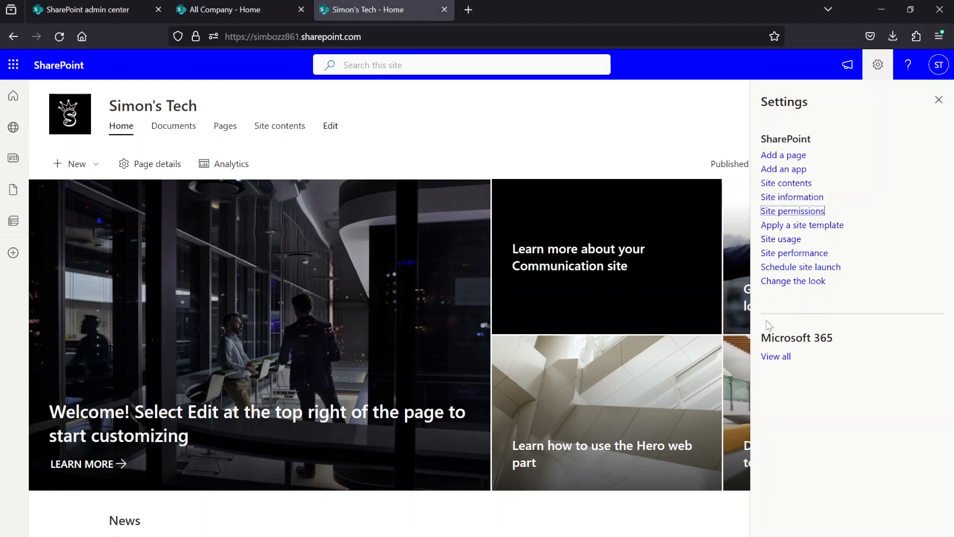
pyautogui.click(794, 215)
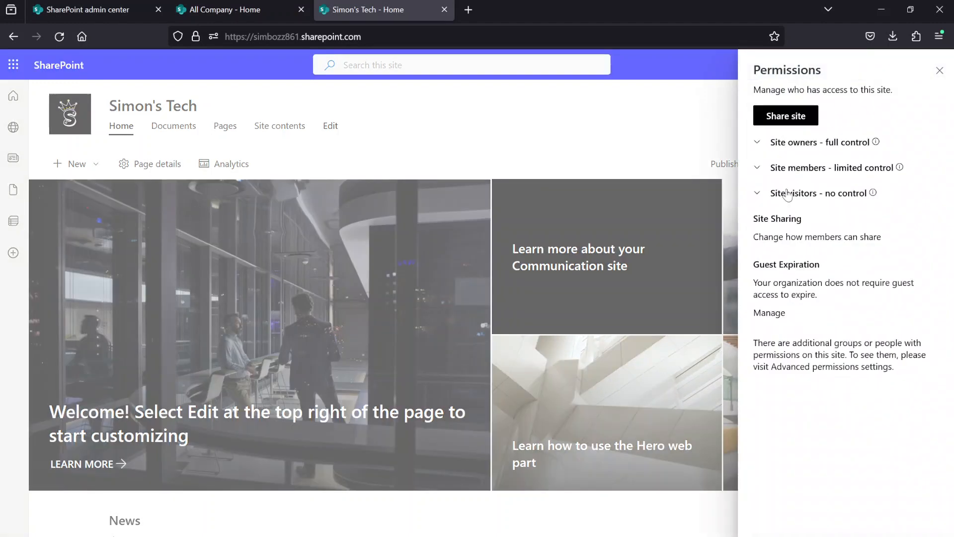
pyautogui.click(759, 143)
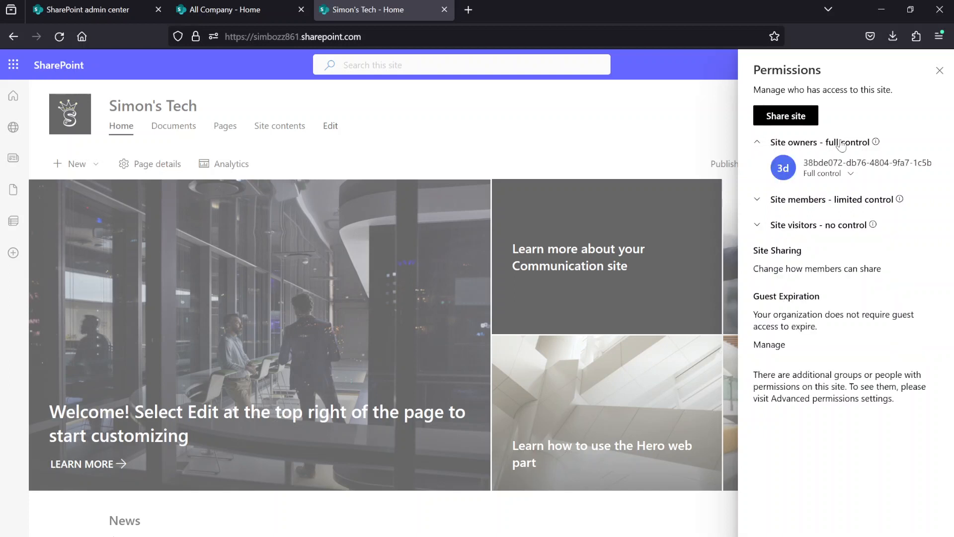
pyautogui.click(764, 203)
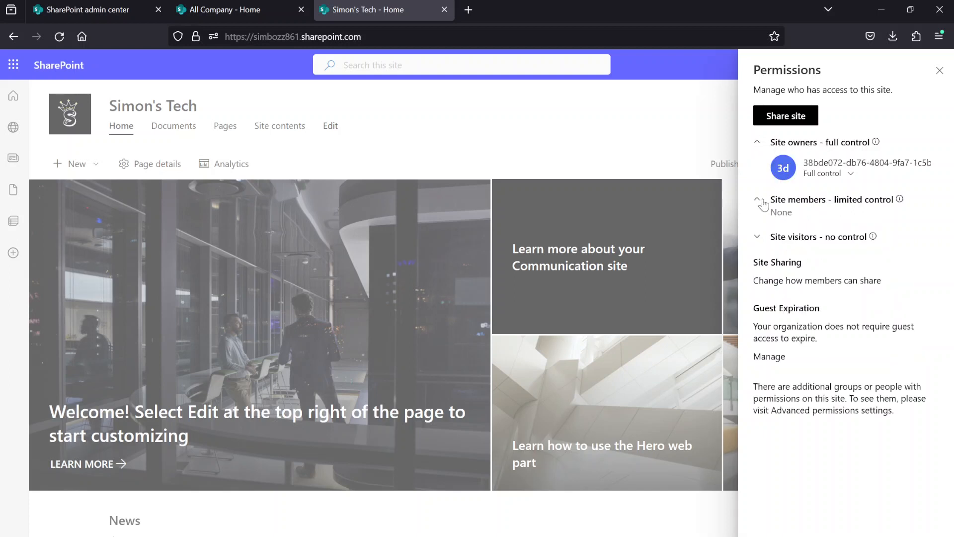
pyautogui.click(757, 238)
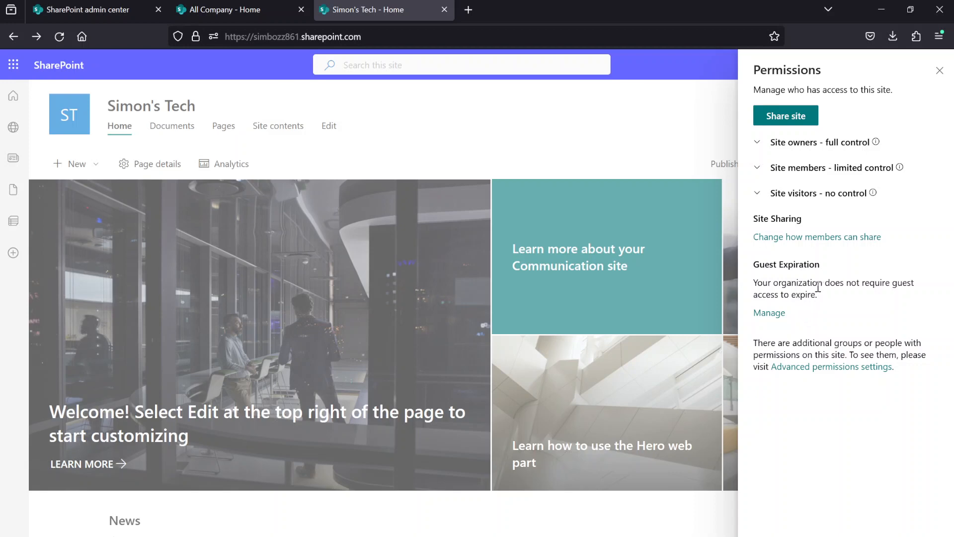
pyautogui.click(939, 72)
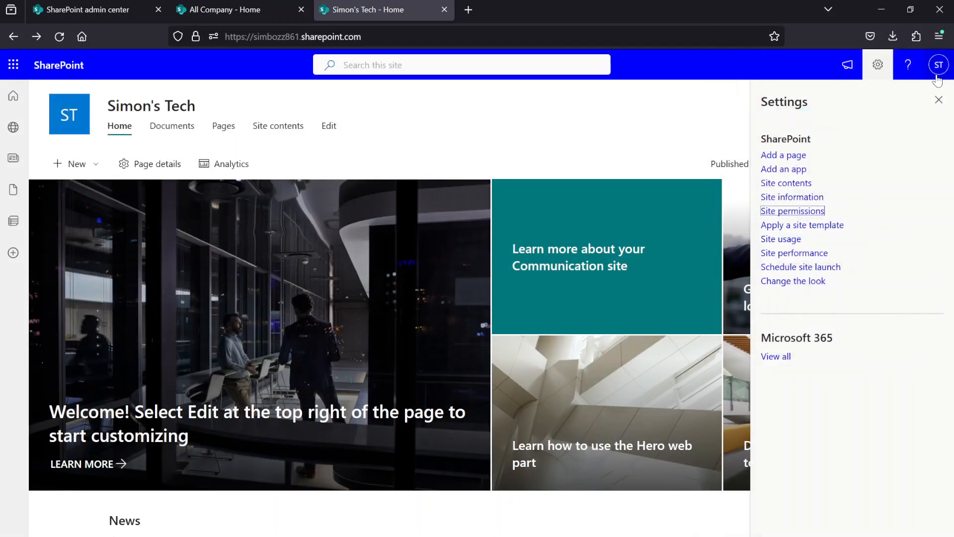
# - Browse the site templates offered by Microsoft for the Simon's Tech site
pyautogui.press('Tab')
pyautogui.click(828, 225)
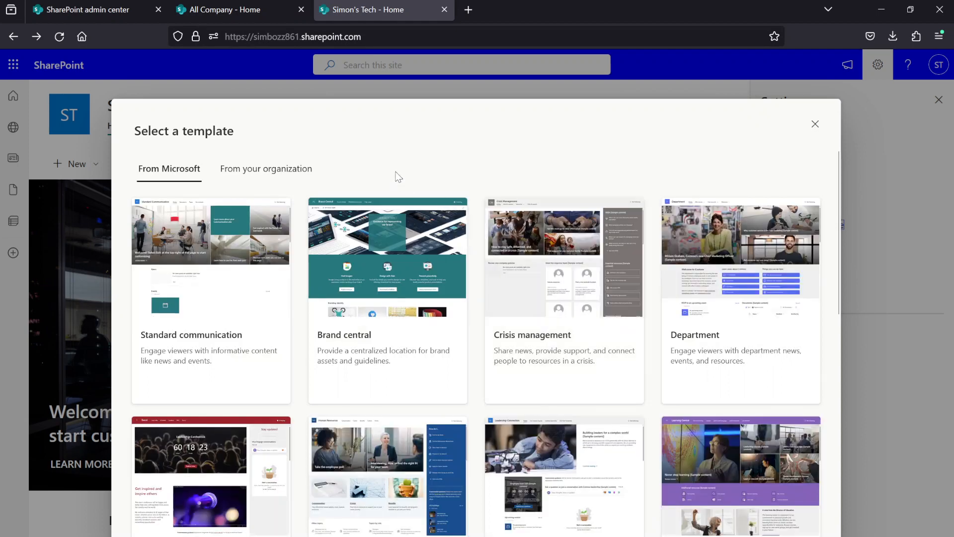
pyautogui.scroll(-3, 398, 177)
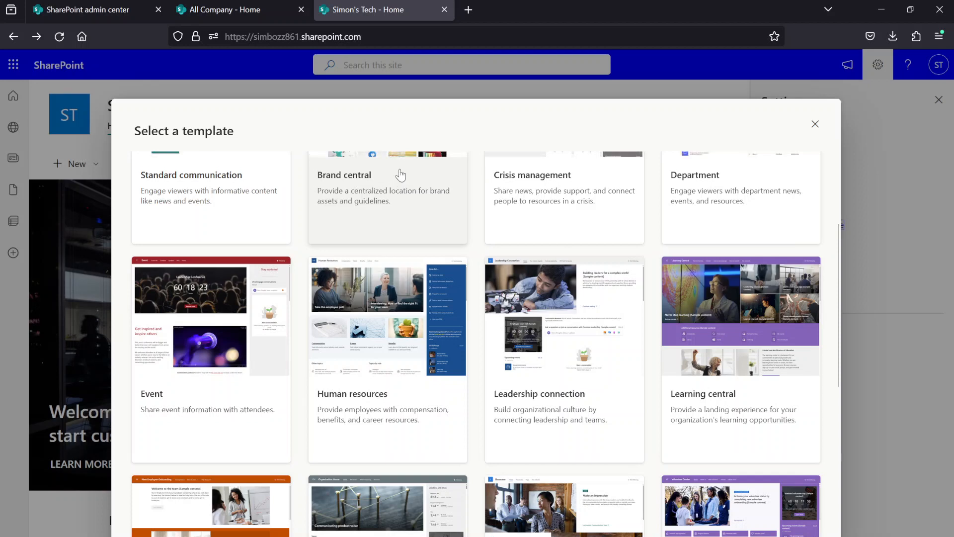
pyautogui.scroll(3, 398, 177)
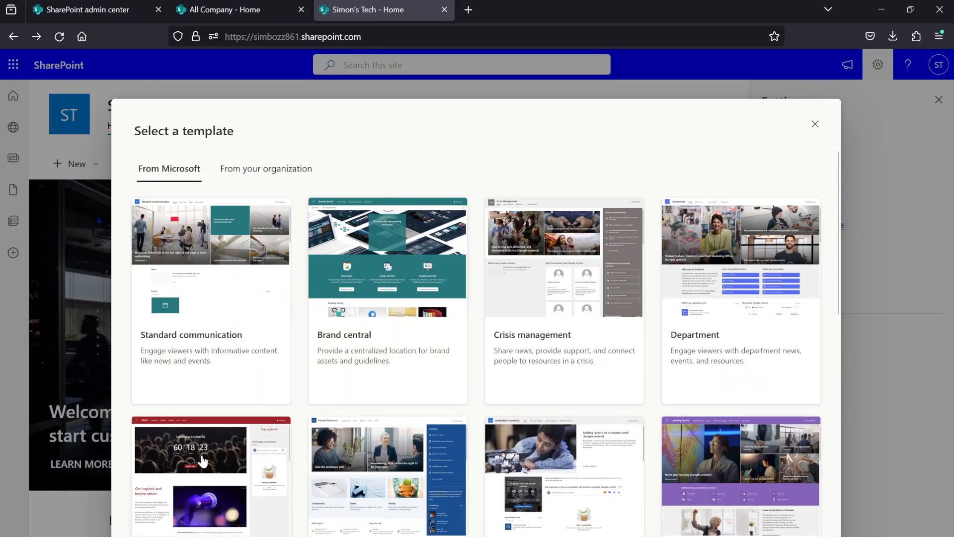
# - Look through more of the Microsoft site templates, and close the template gallery and site settings without applying one
pyautogui.scroll(-2, 204, 461)
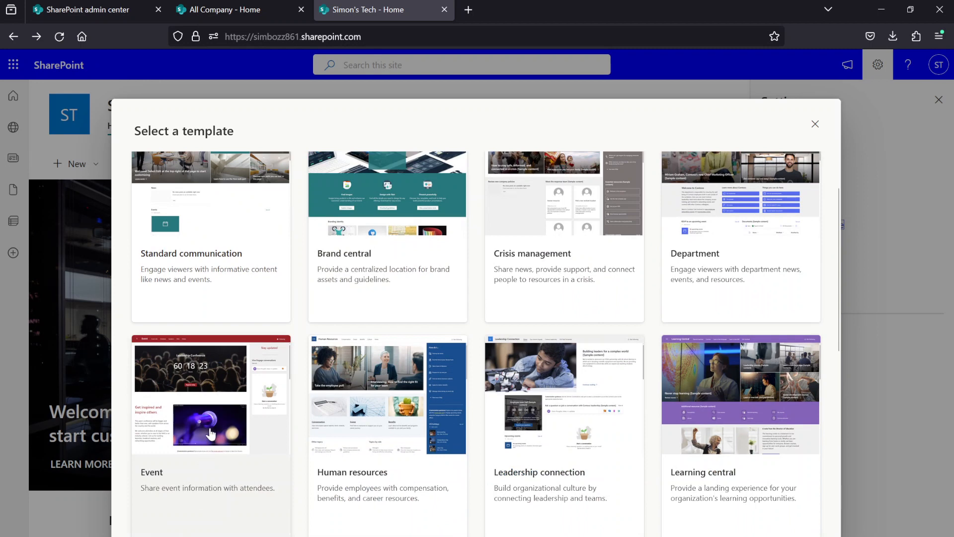
pyautogui.scroll(2, 211, 432)
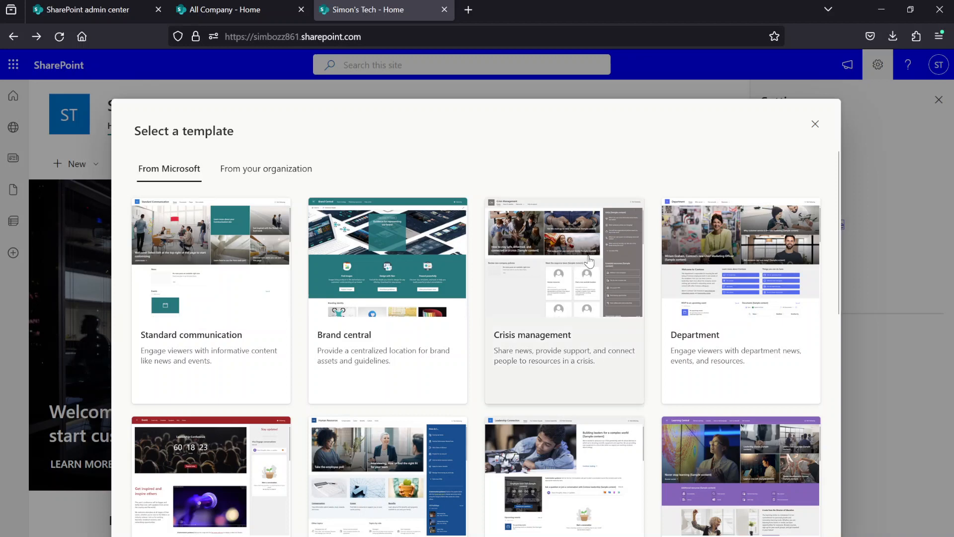
pyautogui.scroll(-3, 619, 251)
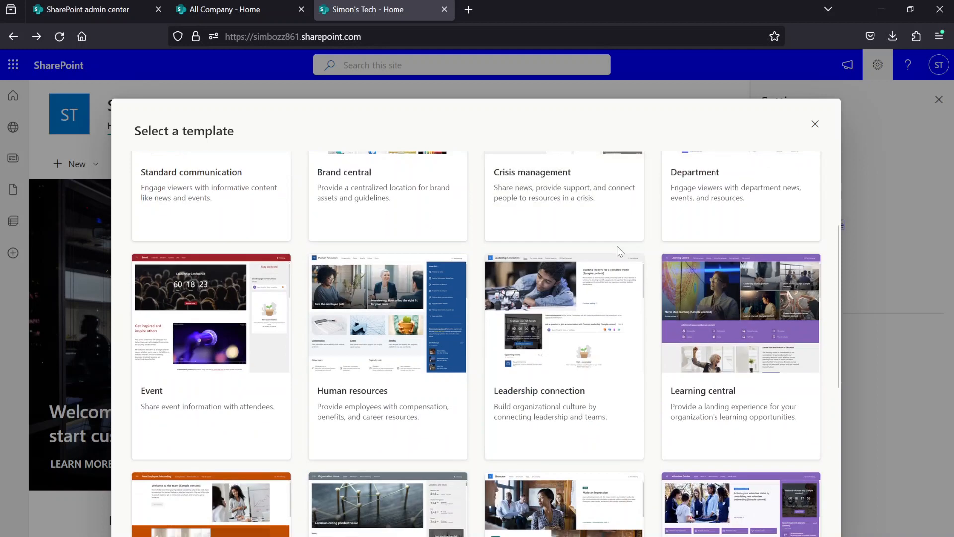
pyautogui.click(815, 124)
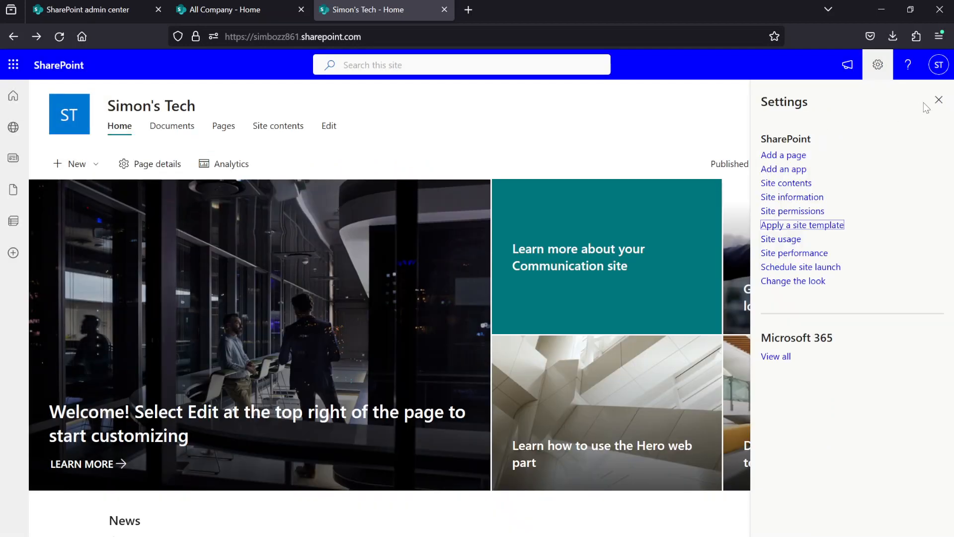
pyautogui.click(939, 100)
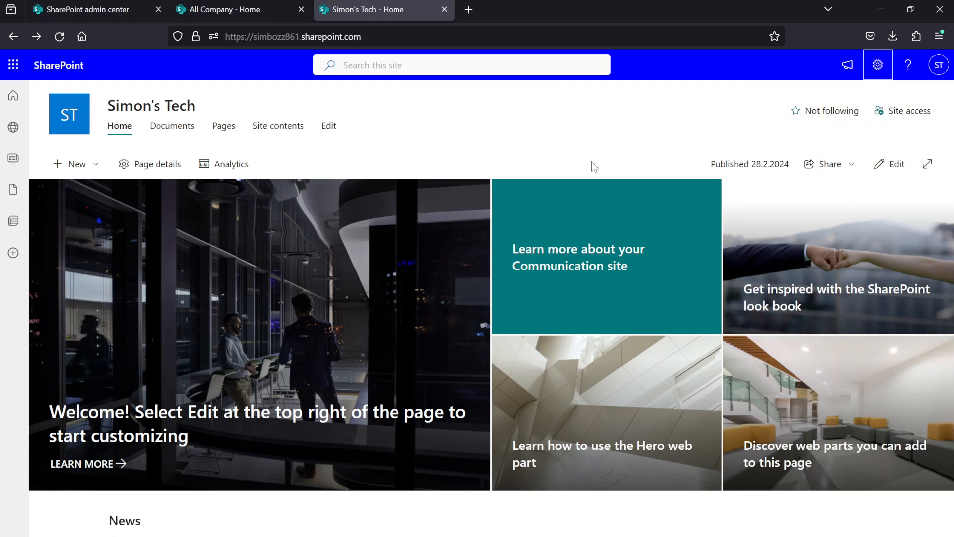
# - Start editing the Simon's Tech home page and examine the editing options of its Hero and News web parts
pyautogui.click(887, 164)
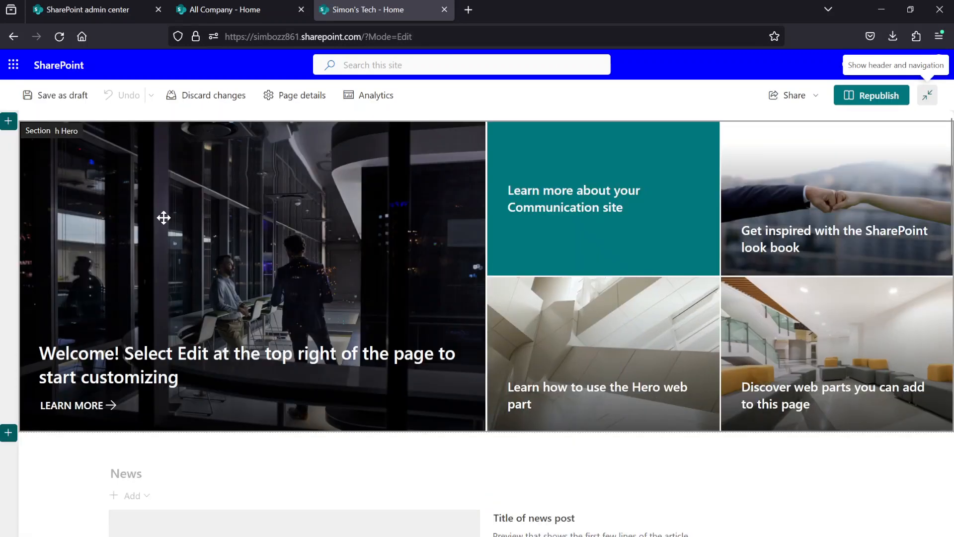
pyautogui.scroll(-3, 164, 217)
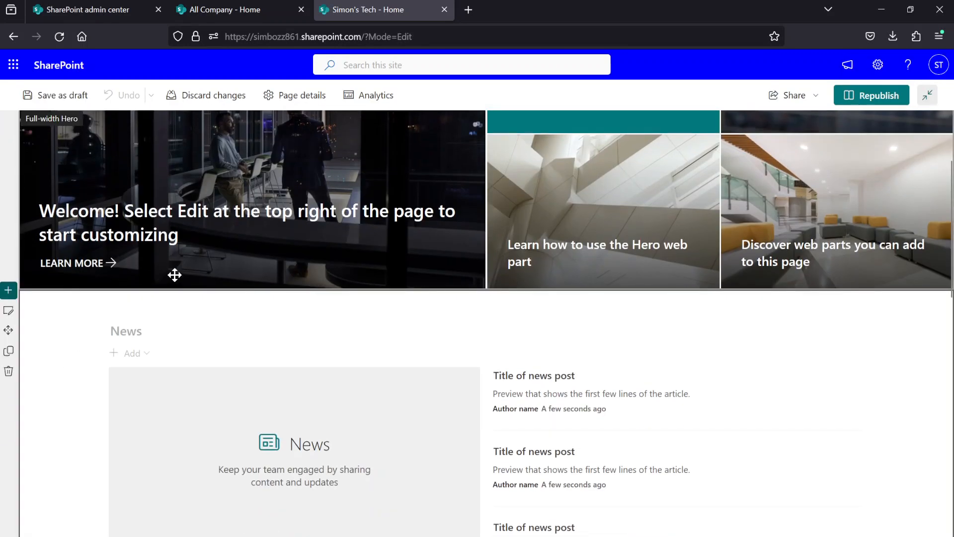
pyautogui.scroll(3, 174, 275)
pyautogui.click(219, 238)
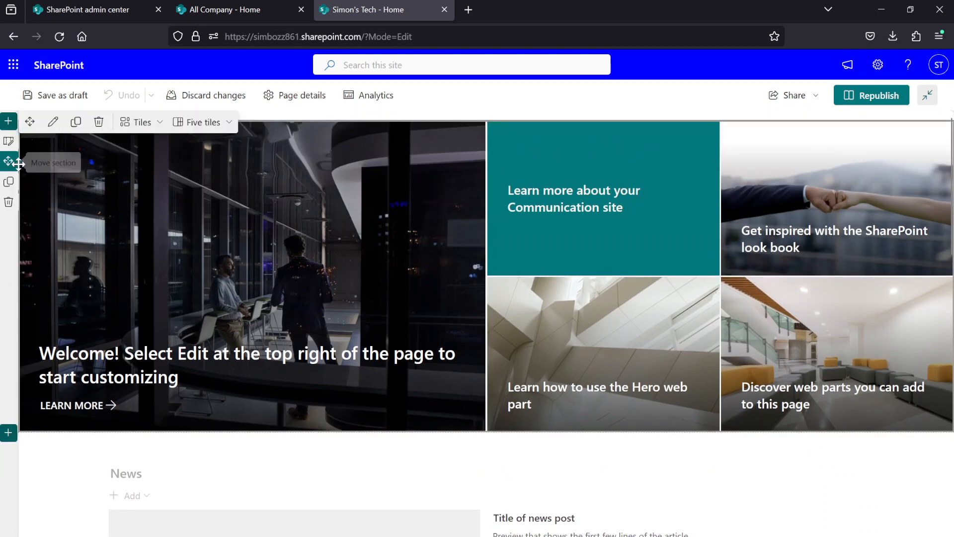
pyautogui.scroll(-2, 19, 164)
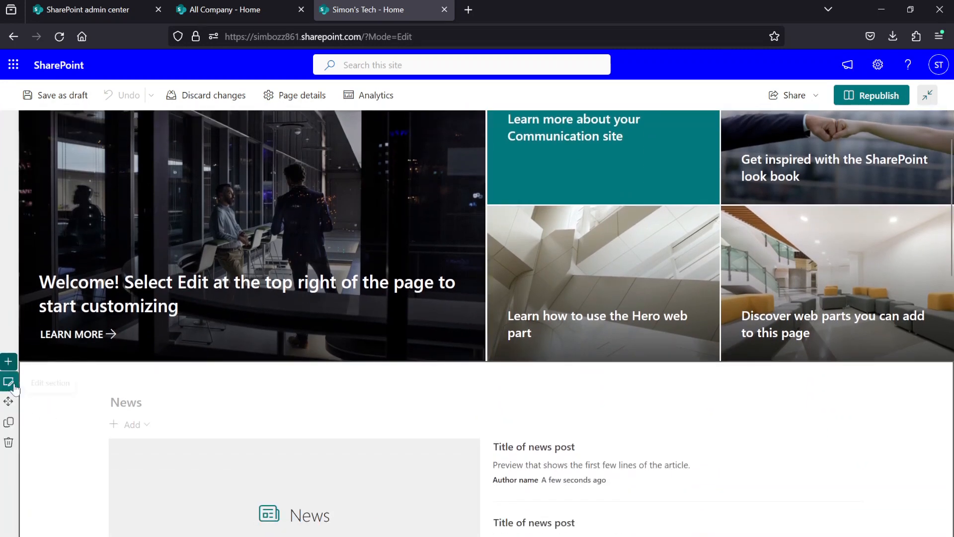
pyautogui.click(192, 392)
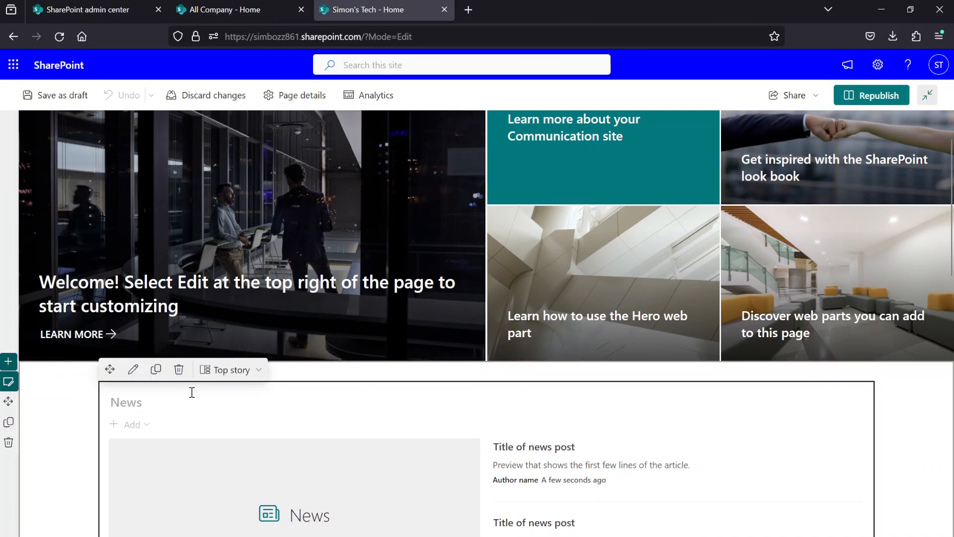
pyautogui.scroll(2, 177, 318)
pyautogui.click(97, 234)
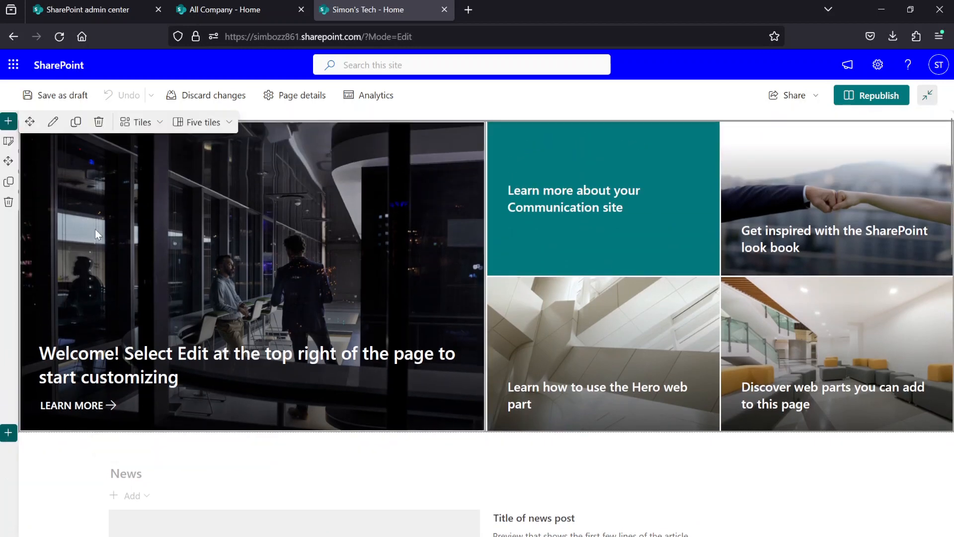
# - Try making the Hero section collapsible, turn the option off again, and close the section settings
pyautogui.click(8, 141)
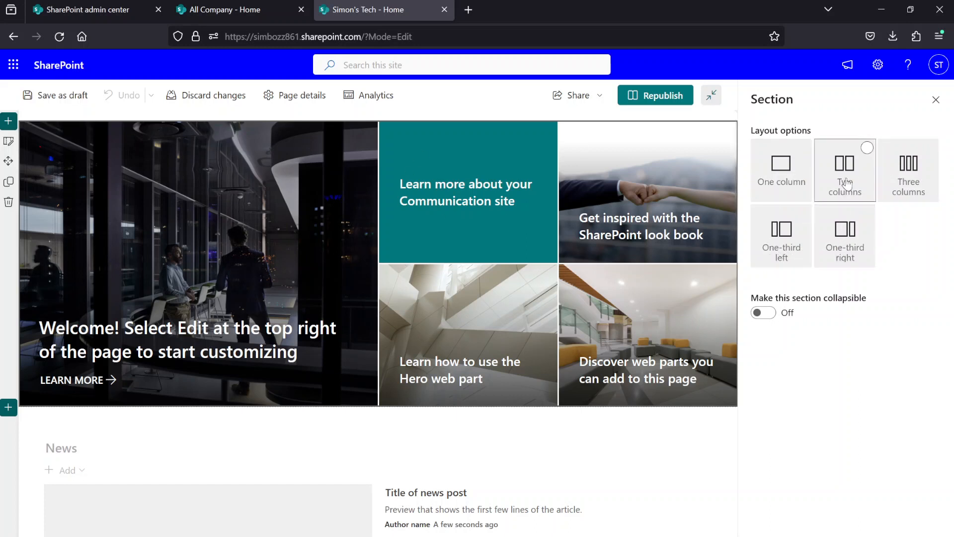
pyautogui.click(769, 316)
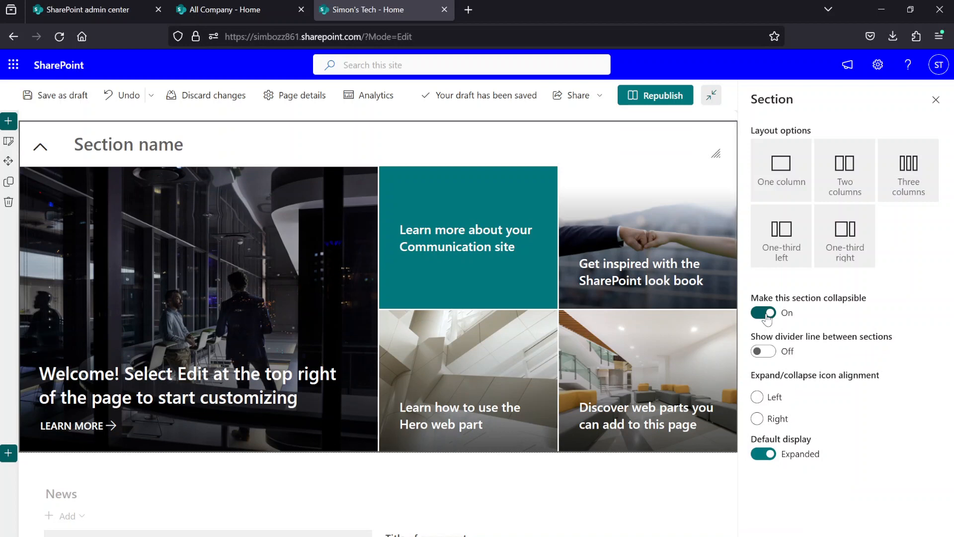
pyautogui.click(768, 316)
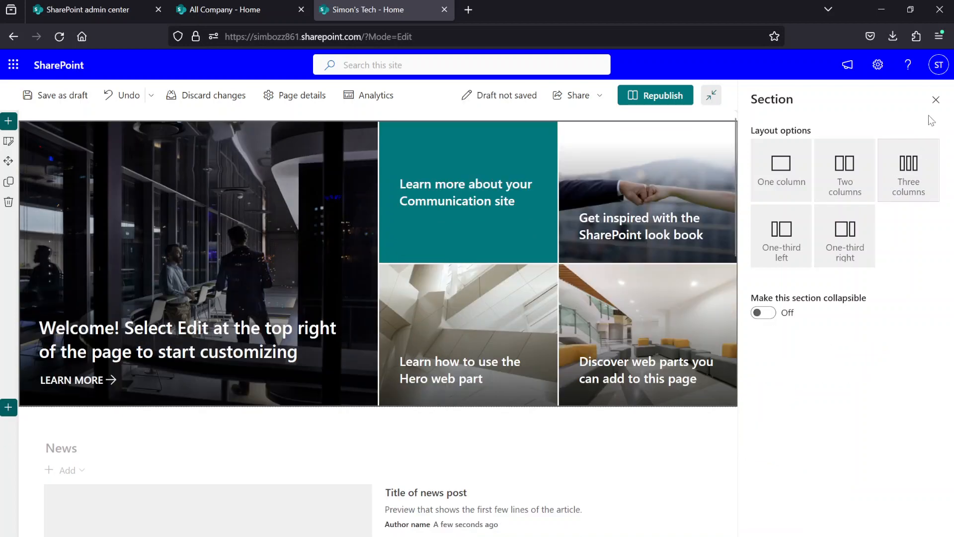
pyautogui.click(936, 100)
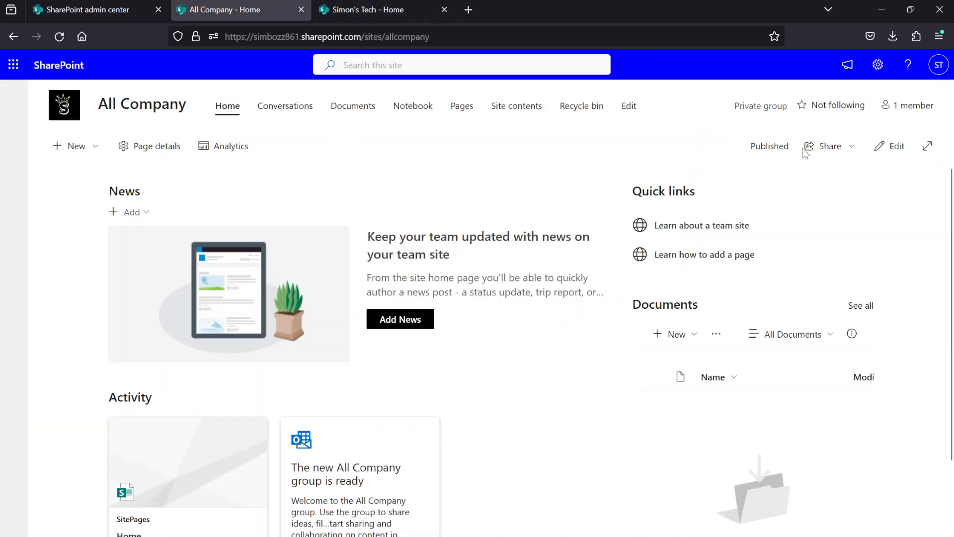
# - Change the All Company site's navigation to a vertical orientation, leaving its navigation links unedited, and close the site settings
pyautogui.click(629, 106)
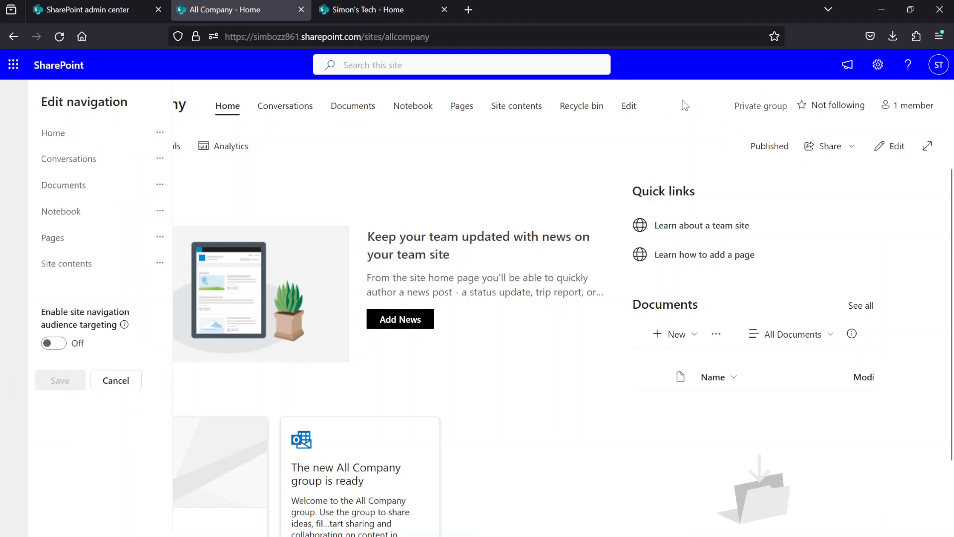
pyautogui.click(127, 381)
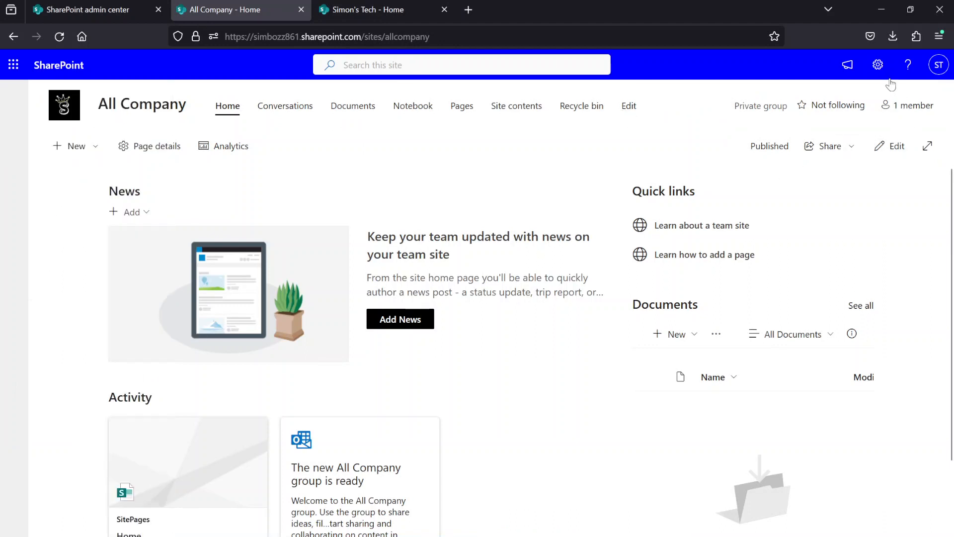
pyautogui.click(878, 65)
pyautogui.click(811, 268)
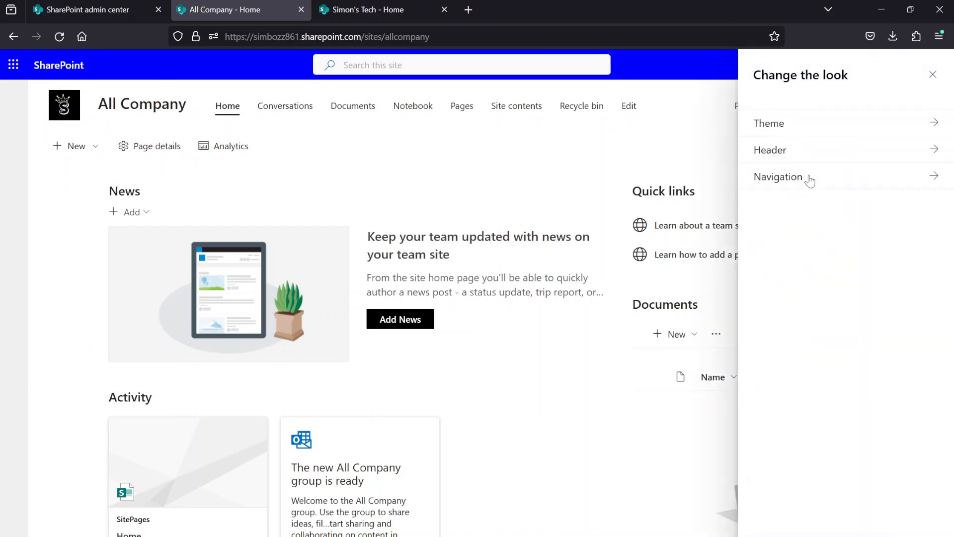
pyautogui.click(795, 176)
pyautogui.click(845, 215)
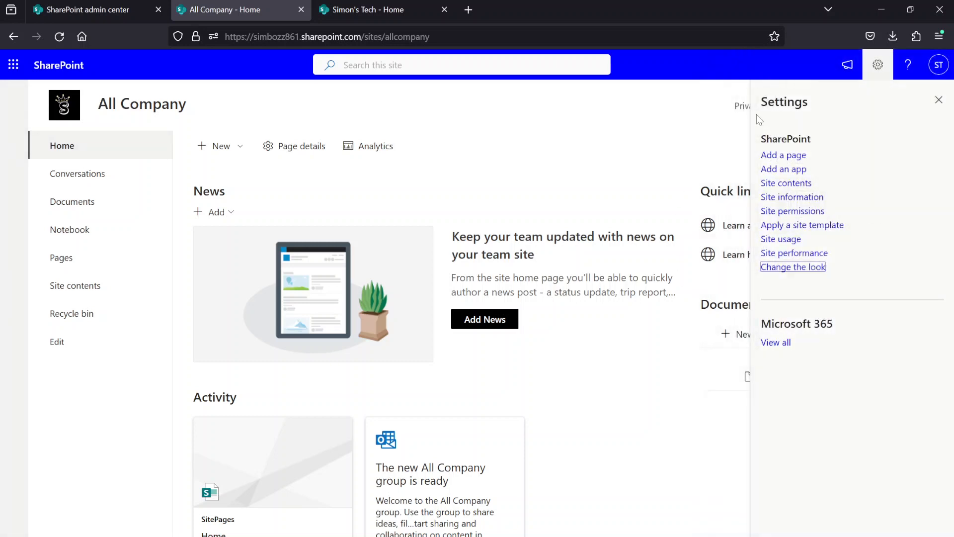
pyautogui.click(938, 99)
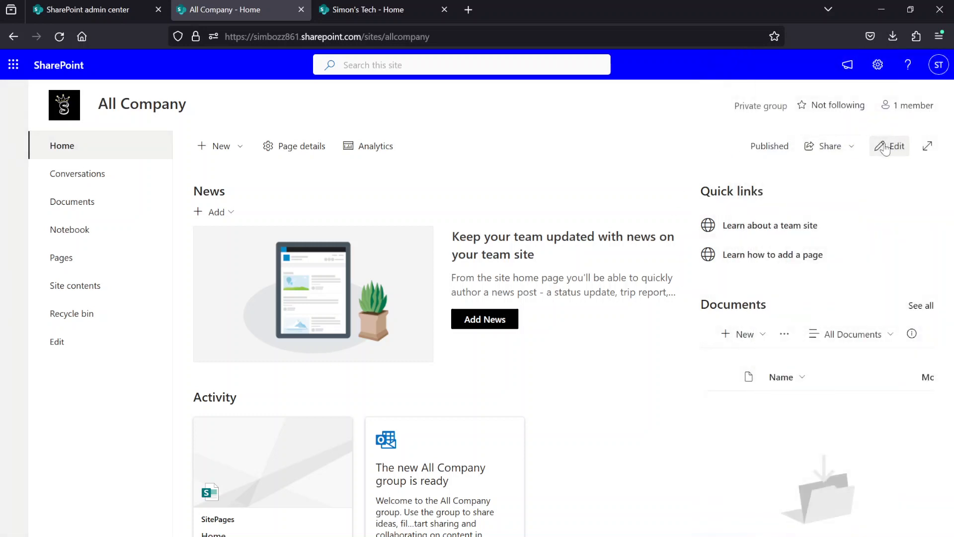
# - Edit the All Company home page, set its main section to the One column layout, and republish the page
pyautogui.click(884, 146)
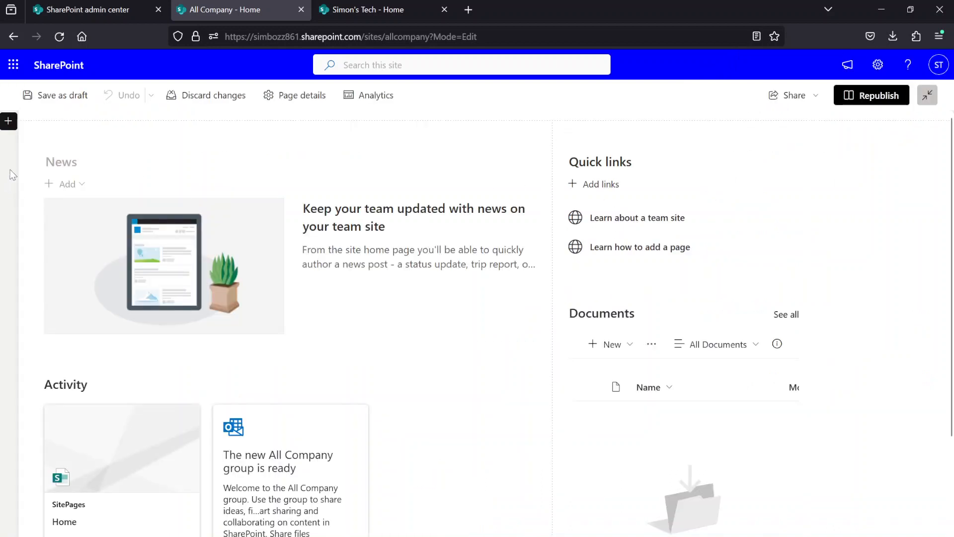
pyautogui.click(37, 167)
pyautogui.click(10, 144)
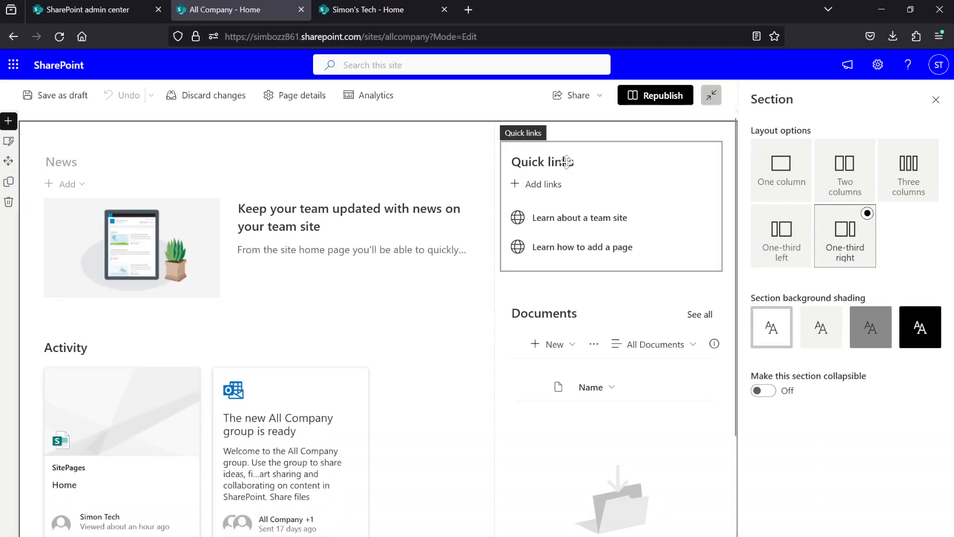
pyautogui.click(790, 186)
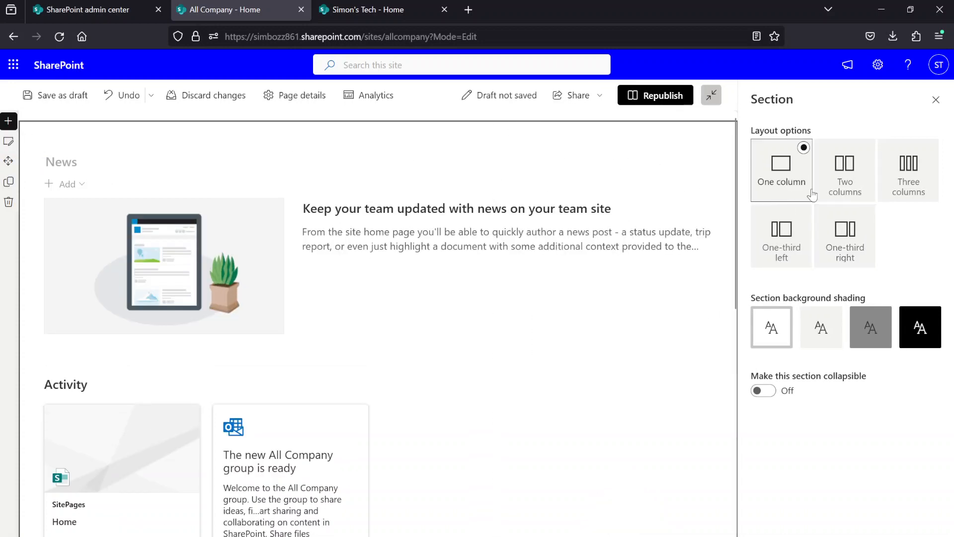
pyautogui.click(850, 226)
pyautogui.click(786, 164)
pyautogui.click(935, 100)
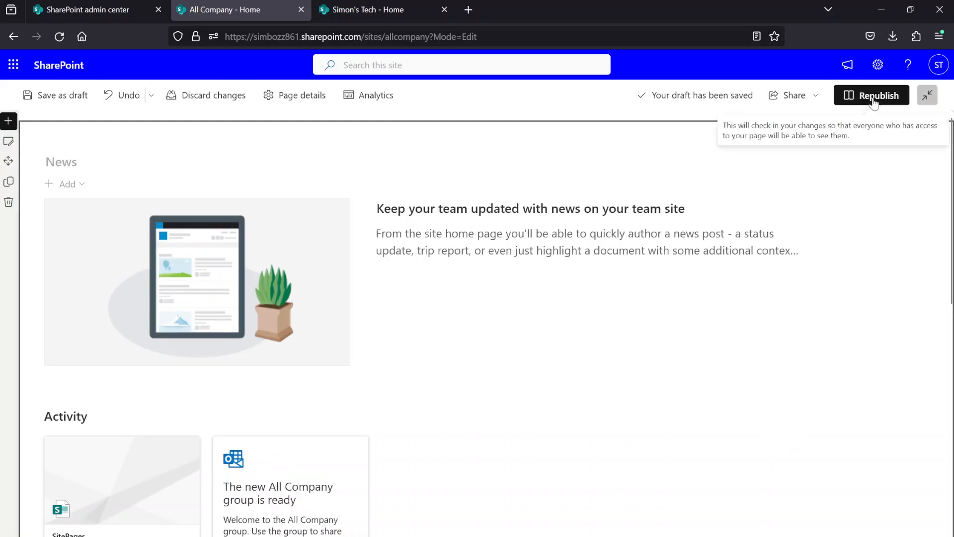
pyautogui.click(876, 96)
pyautogui.click(785, 213)
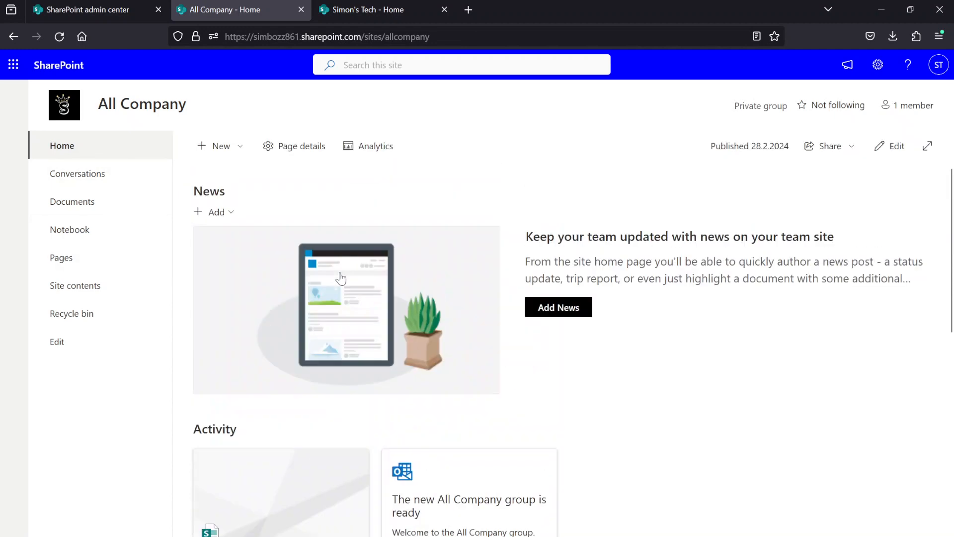
# - Compare the Simon's Tech and All Company home pages, examining their navigation placement, Hero, News and Events sections
pyautogui.click(375, 9)
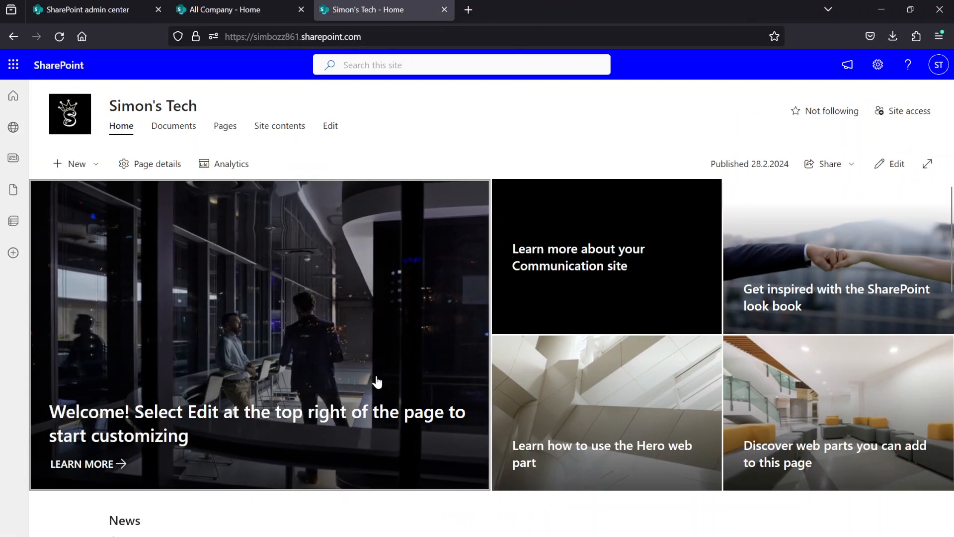
pyautogui.scroll(-3, 363, 330)
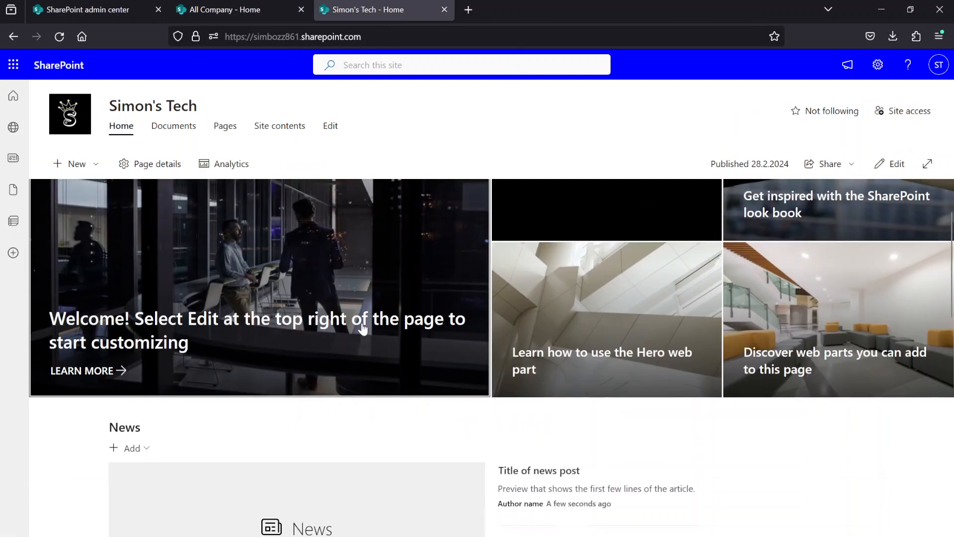
pyautogui.scroll(3, 329, 361)
pyautogui.click(228, 11)
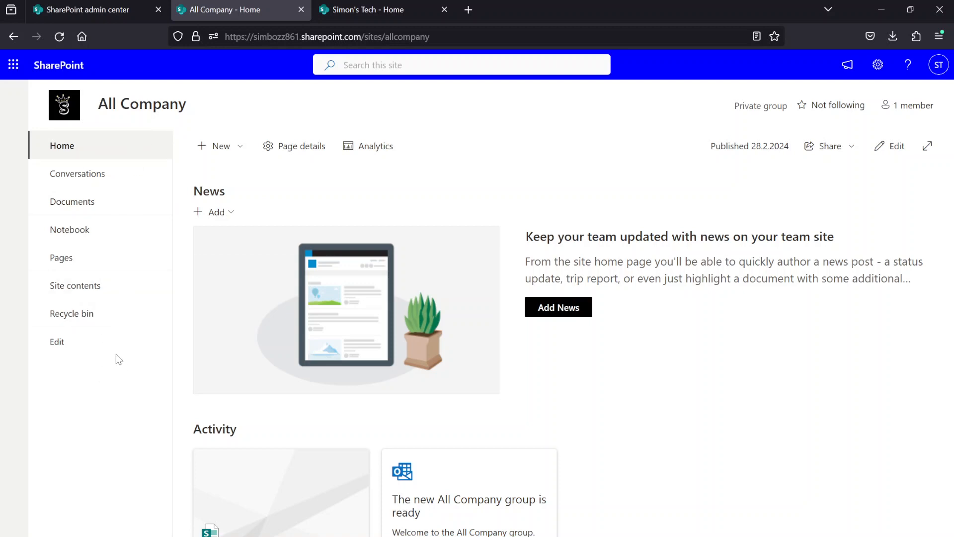
pyautogui.click(383, 8)
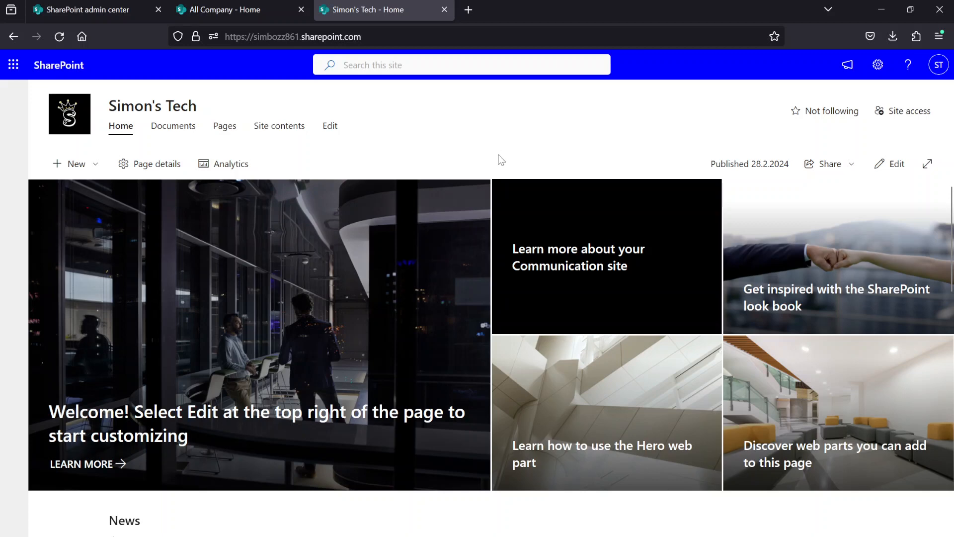
pyautogui.scroll(-10, 562, 279)
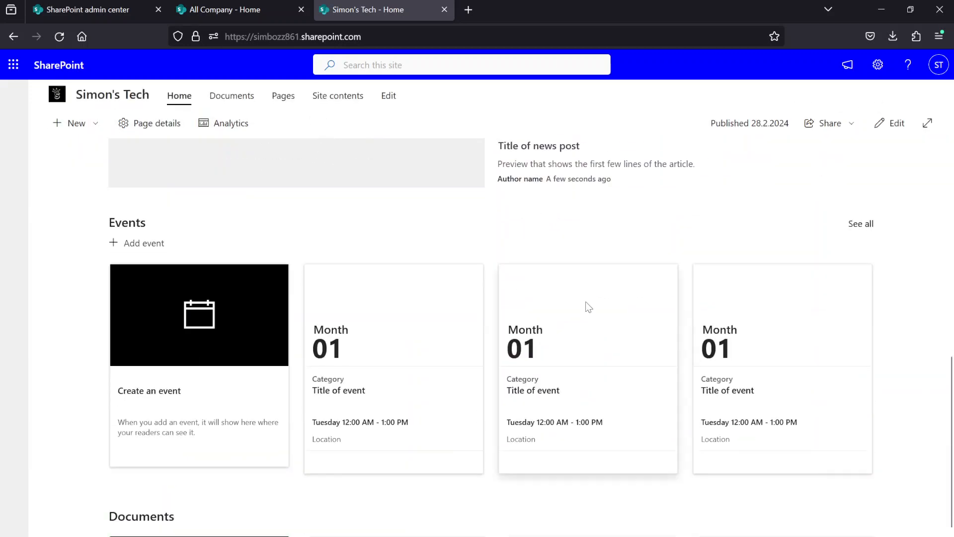
pyautogui.scroll(10, 582, 280)
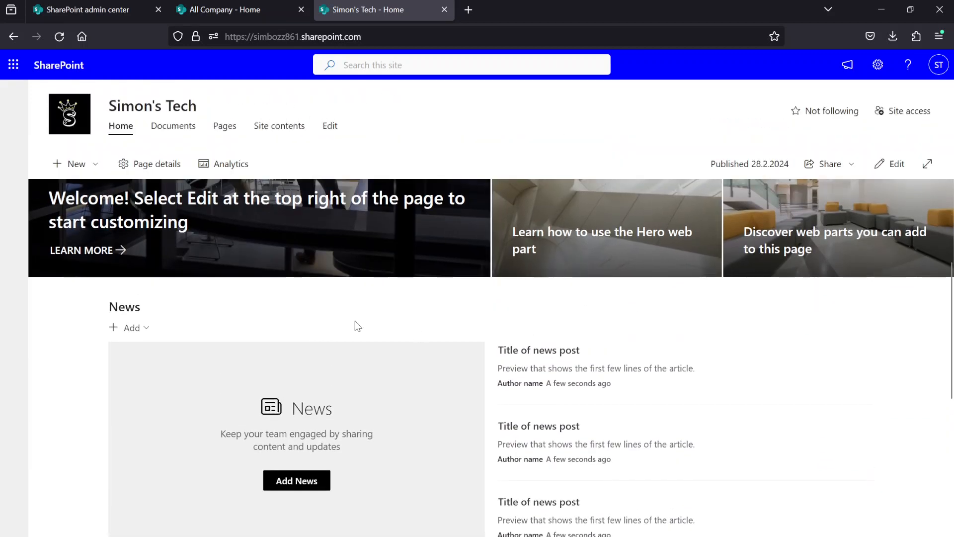
pyautogui.scroll(4, 323, 325)
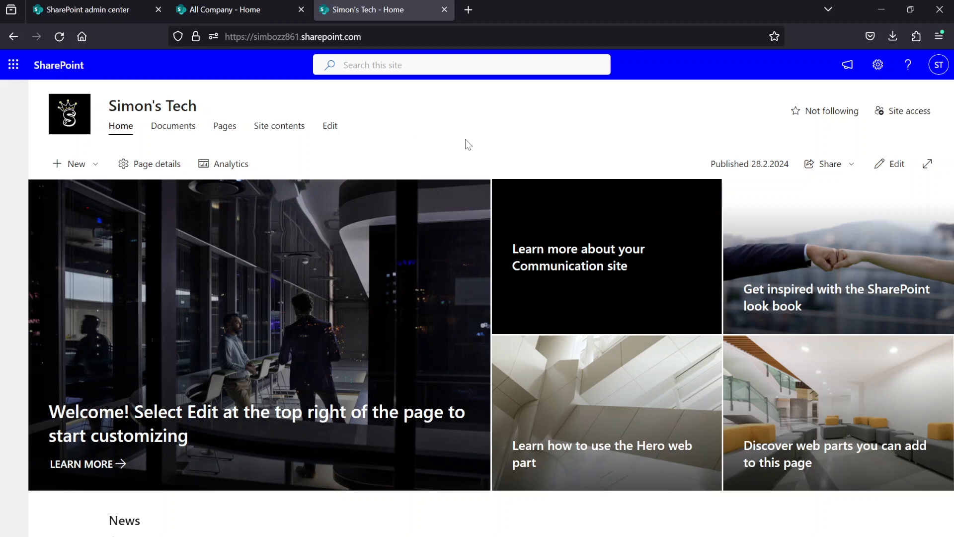
pyautogui.scroll(-10, 522, 298)
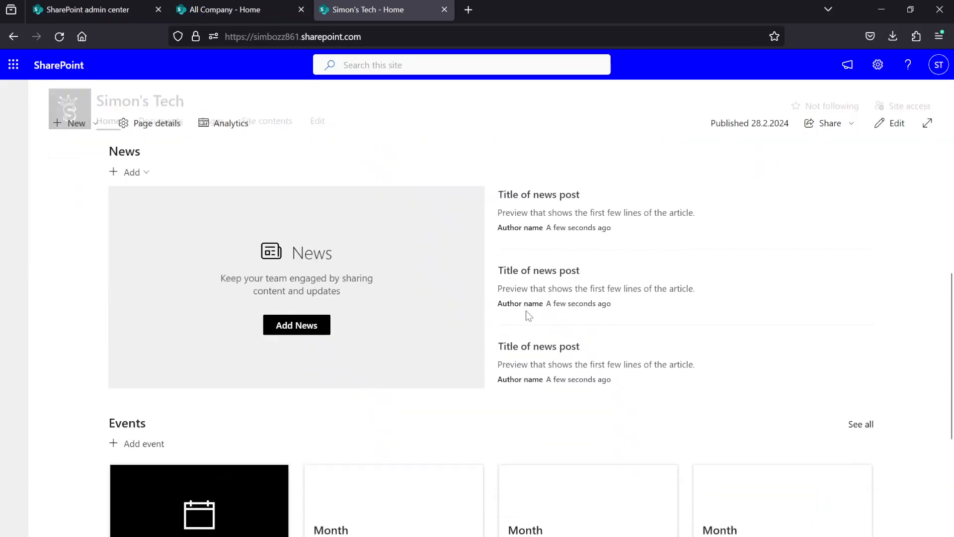
pyautogui.scroll(10, 523, 326)
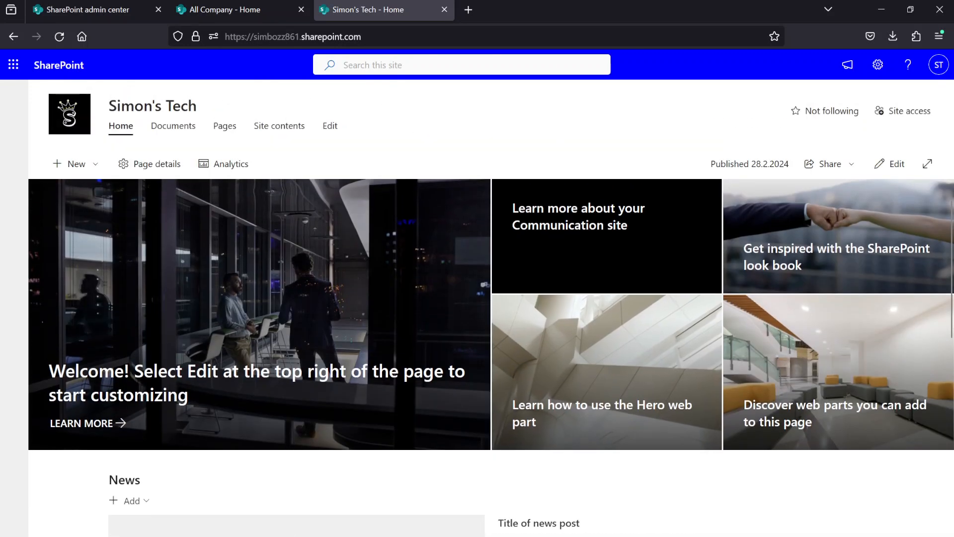